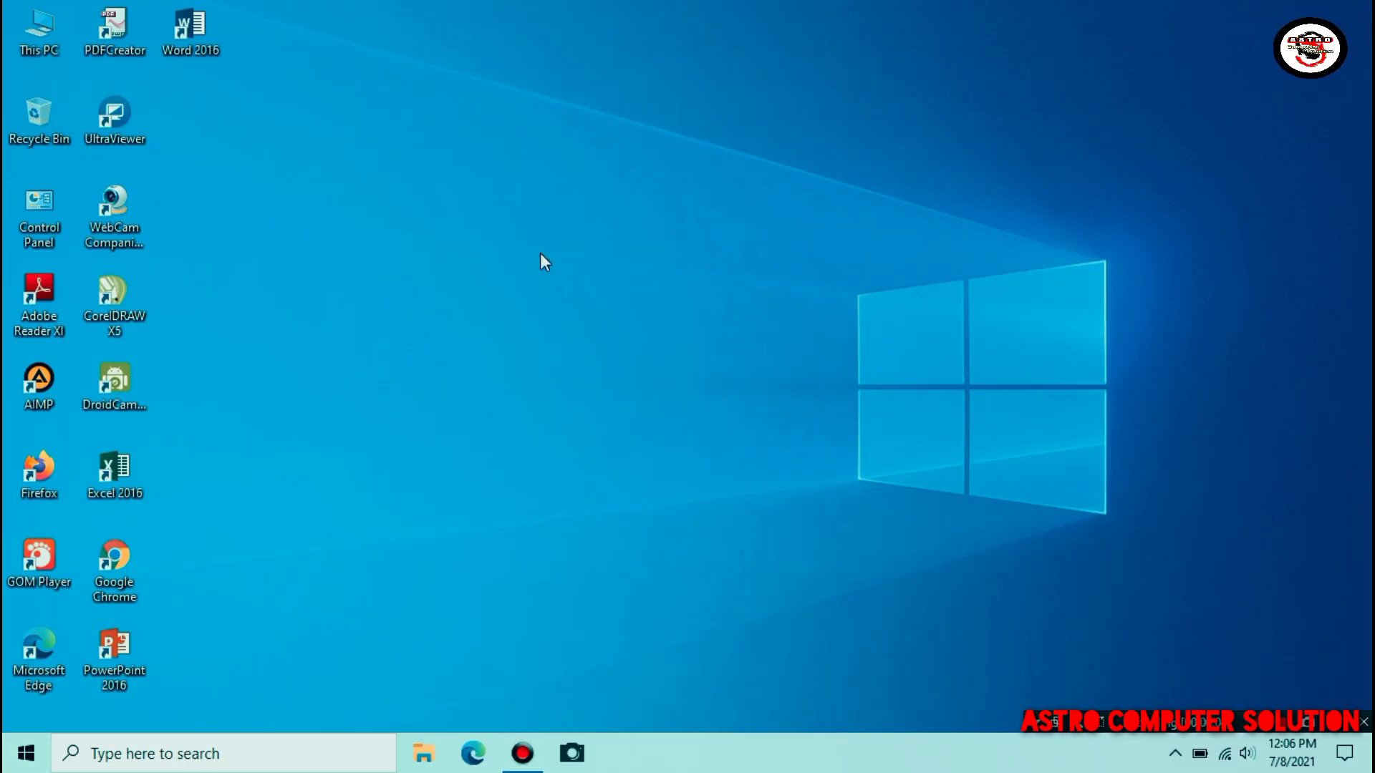
- Close the Camera preview window and refresh the desktop
right_click(663, 212)
click(699, 270)
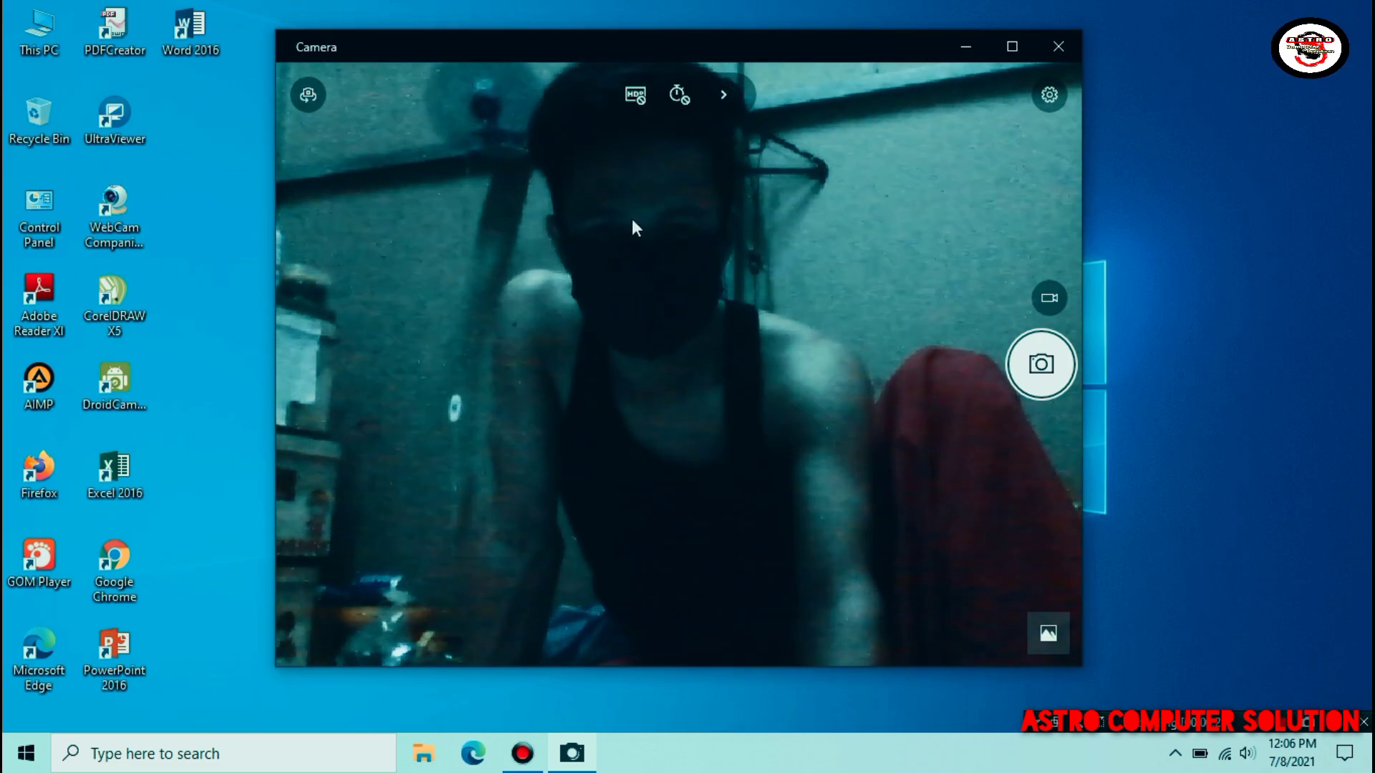
click(1053, 59)
right_click(653, 285)
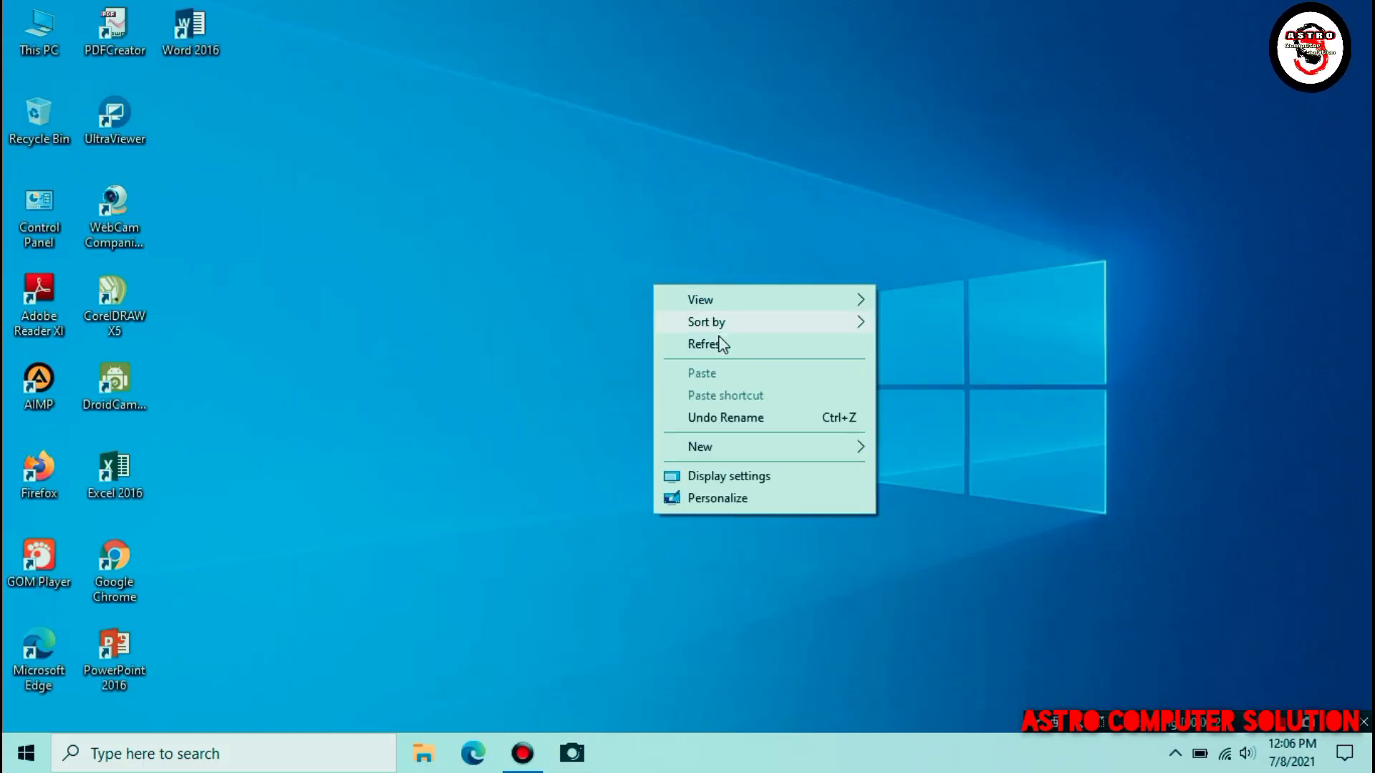
click(720, 344)
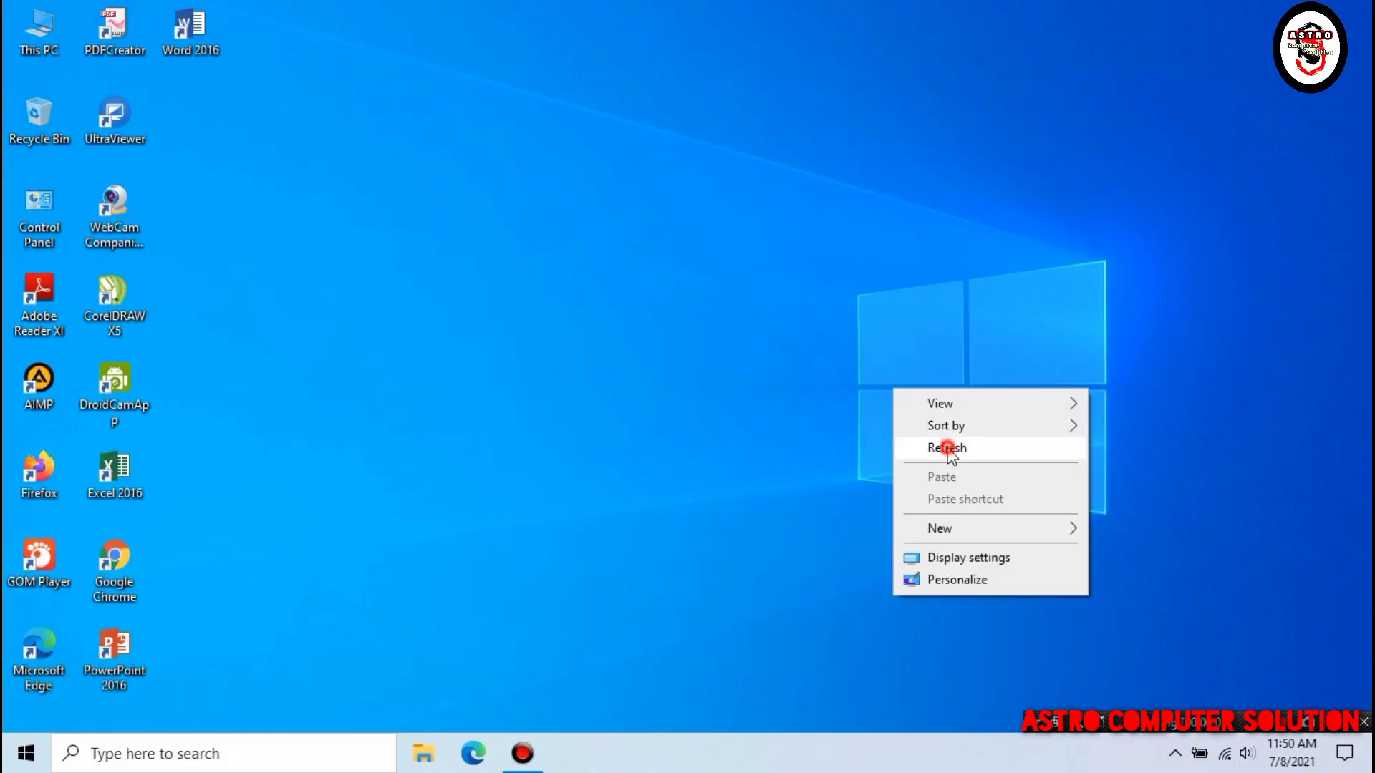
- Refresh the desktop and check the computer's Wi-Fi connection in the list of available networks
click(945, 450)
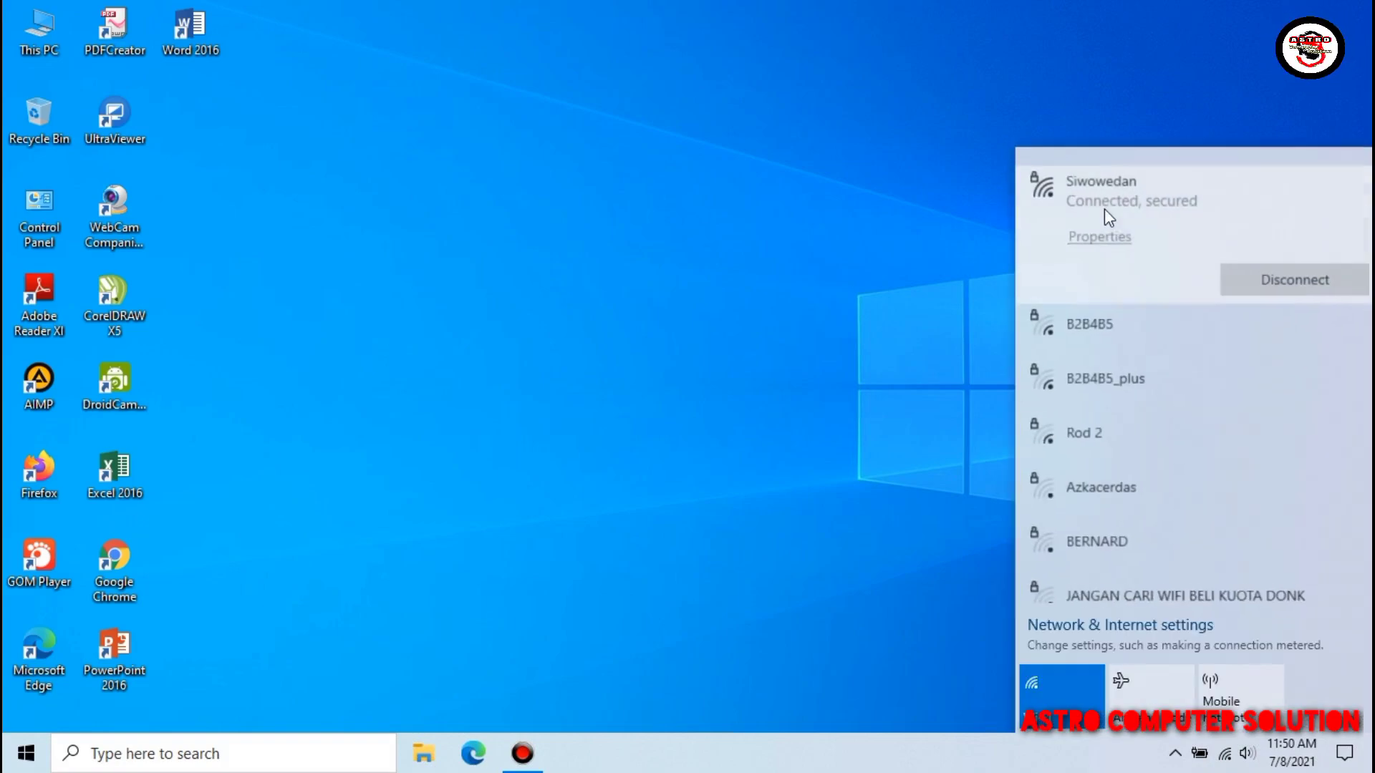
click(839, 285)
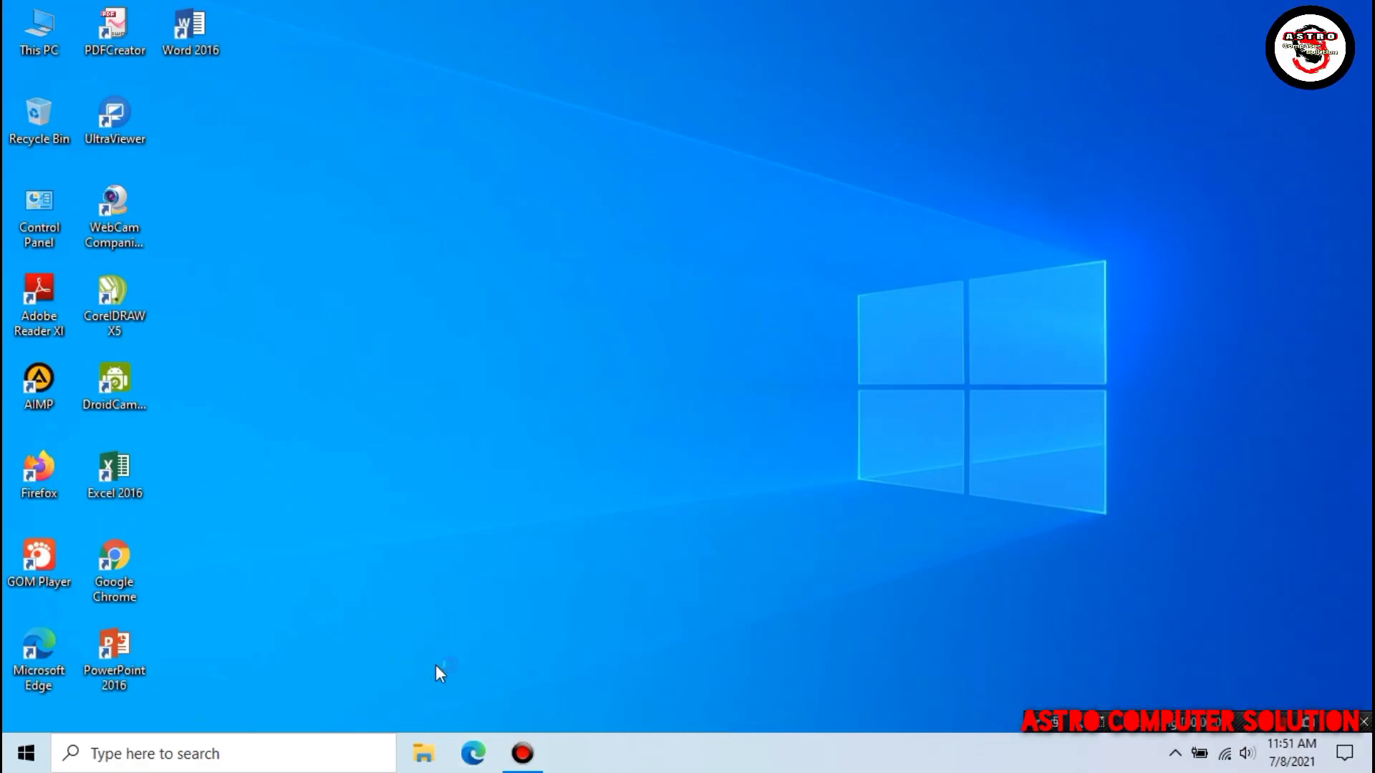
- Open Microsoft Edge and search the web for "droidcam client"
click(473, 754)
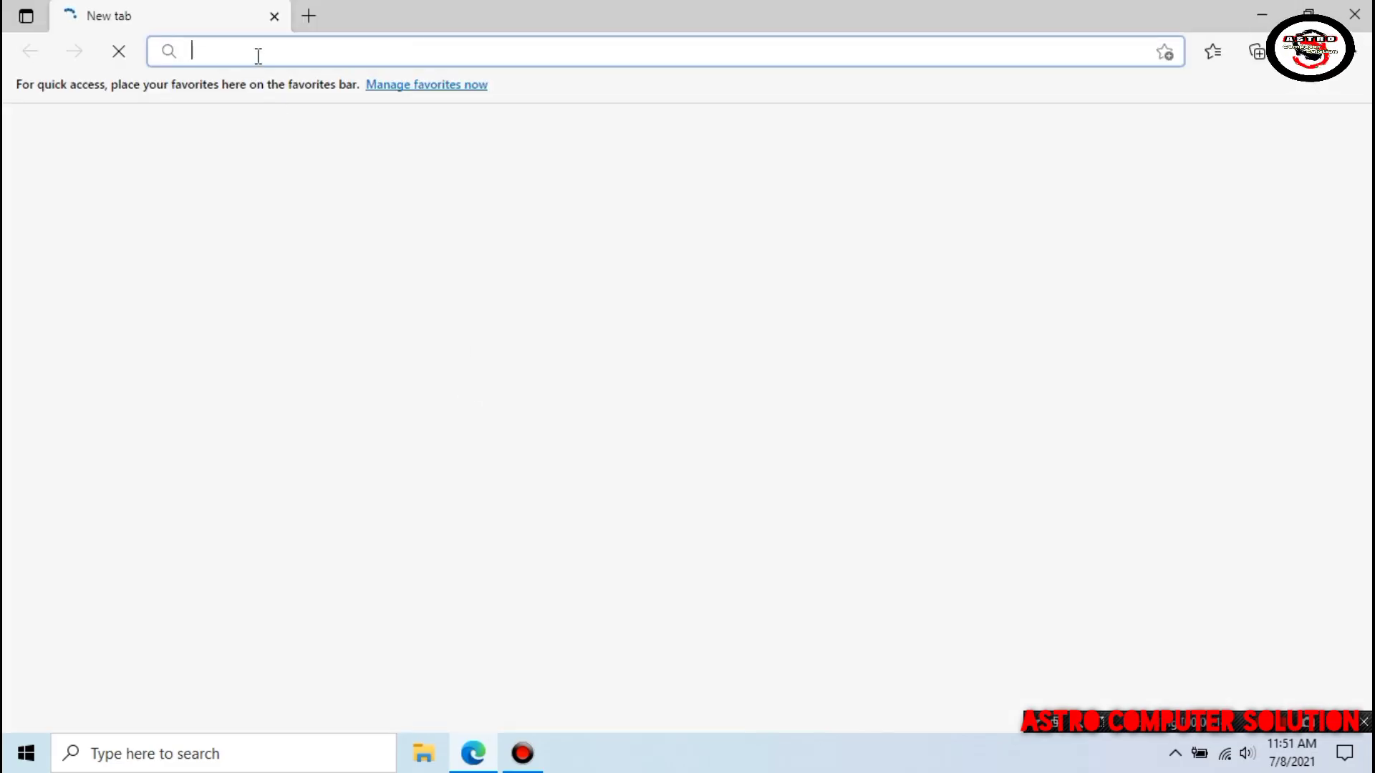
click(258, 55)
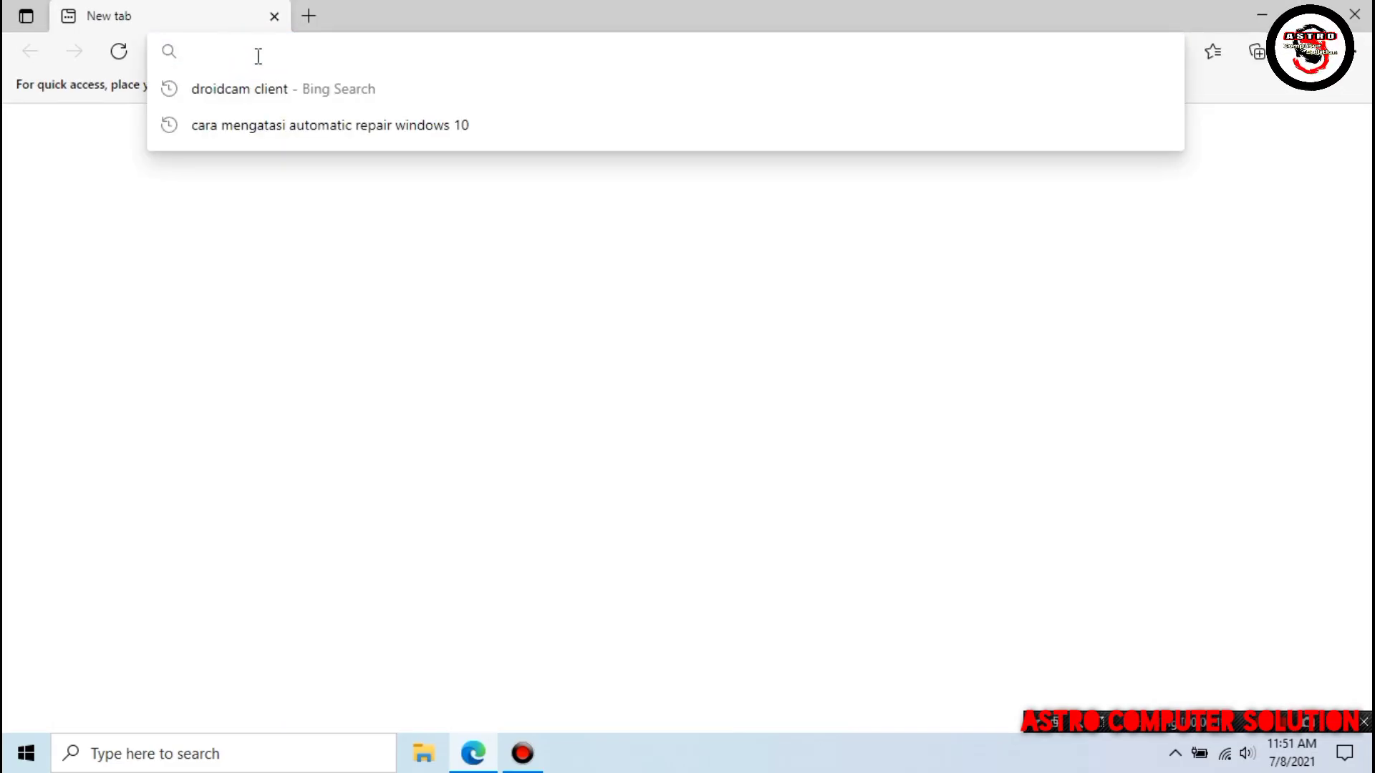
text(droid)
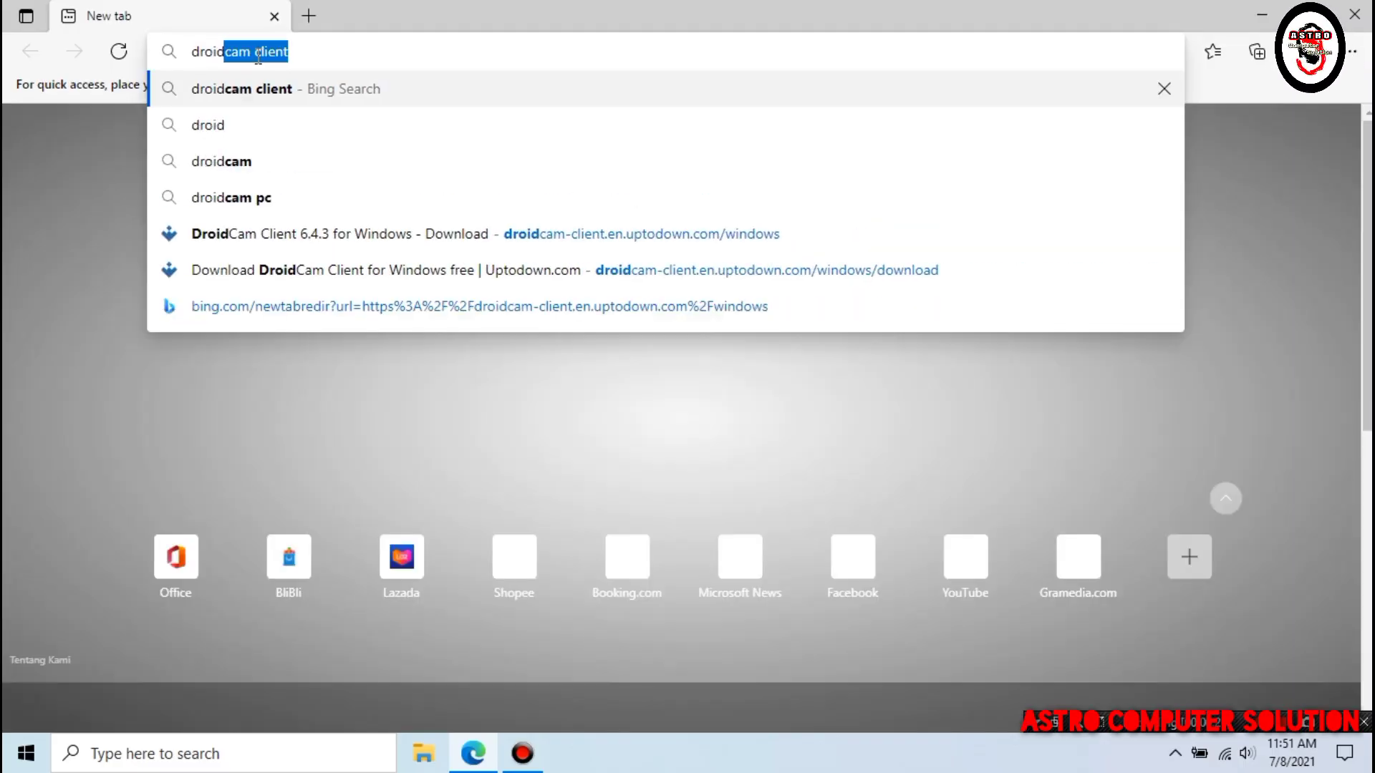
text(ca)
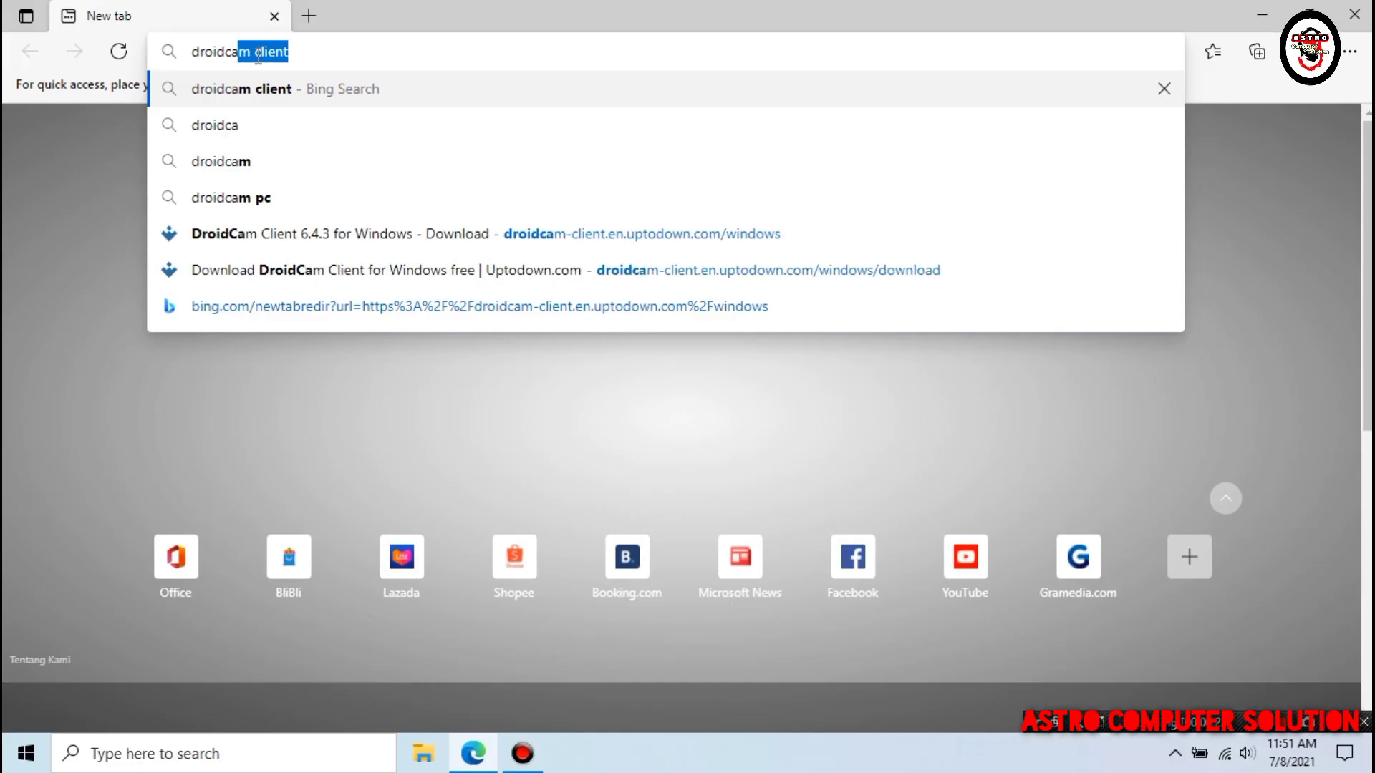
text(m cl)
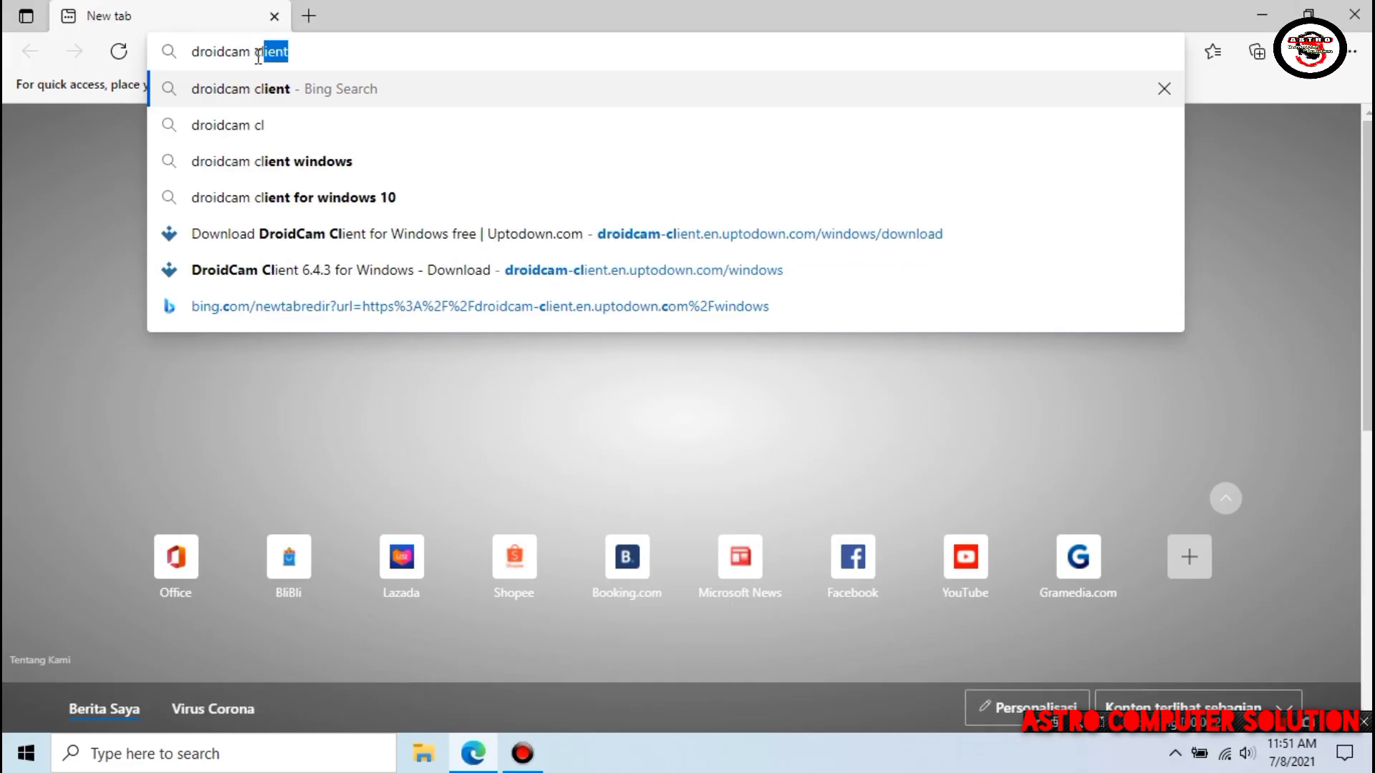
text(i)
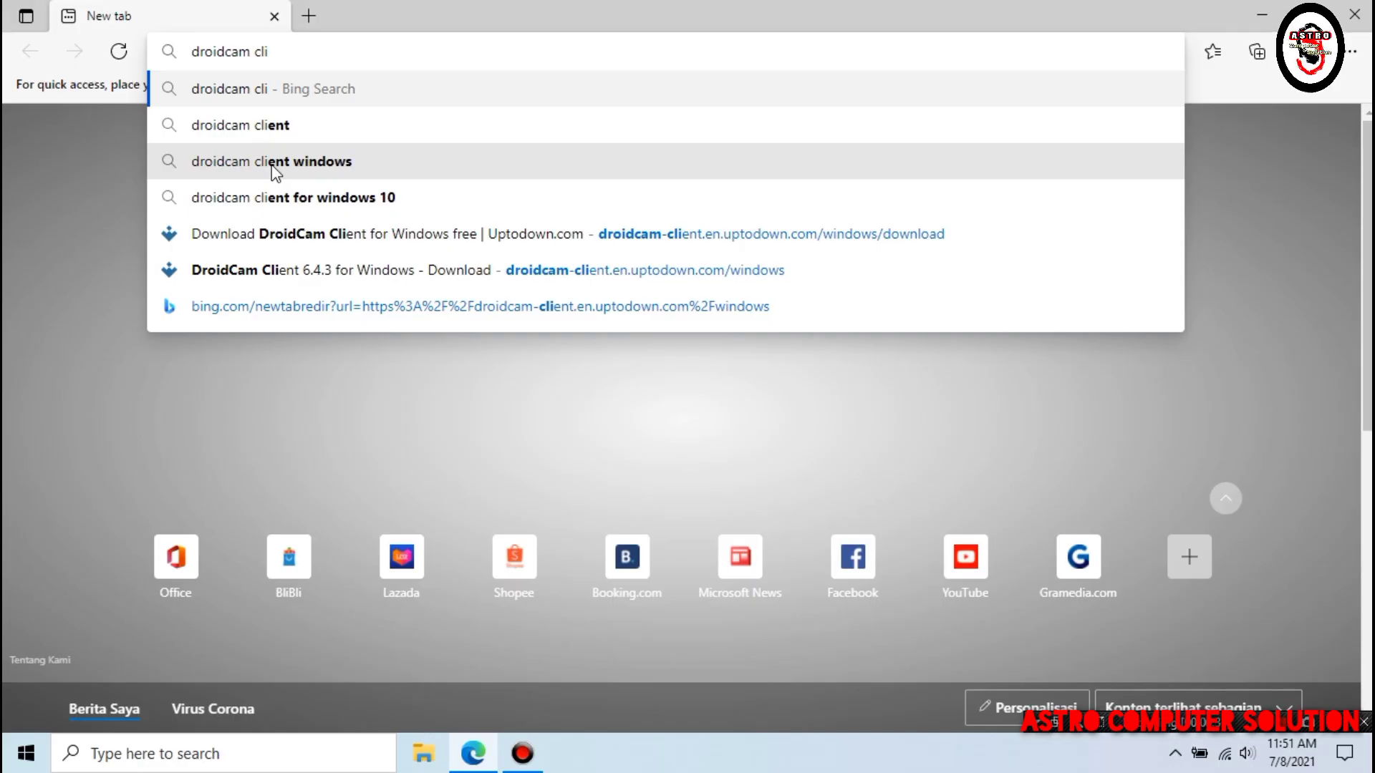
click(266, 135)
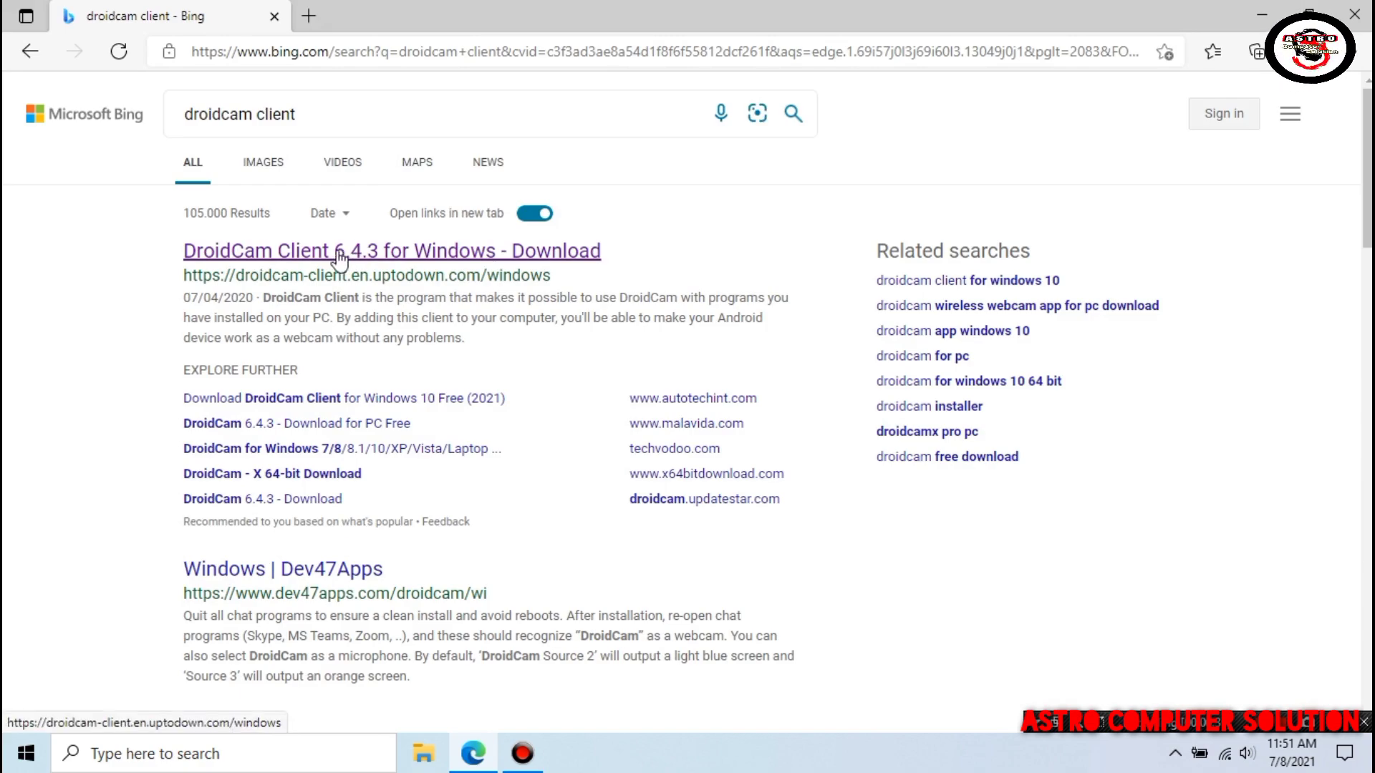
- Open the Uptodown page for DroidCam Client 6.4.3 and start downloading its latest version
click(339, 252)
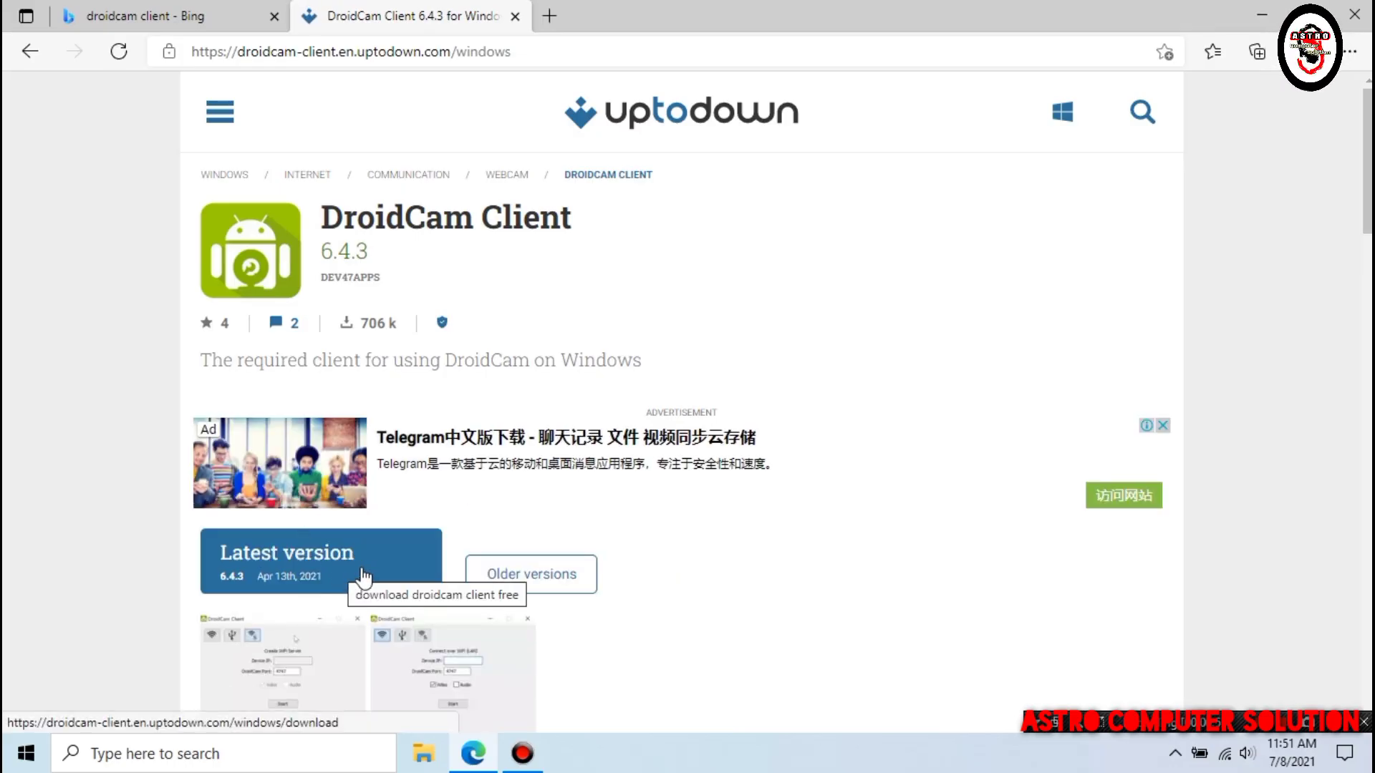
click(363, 569)
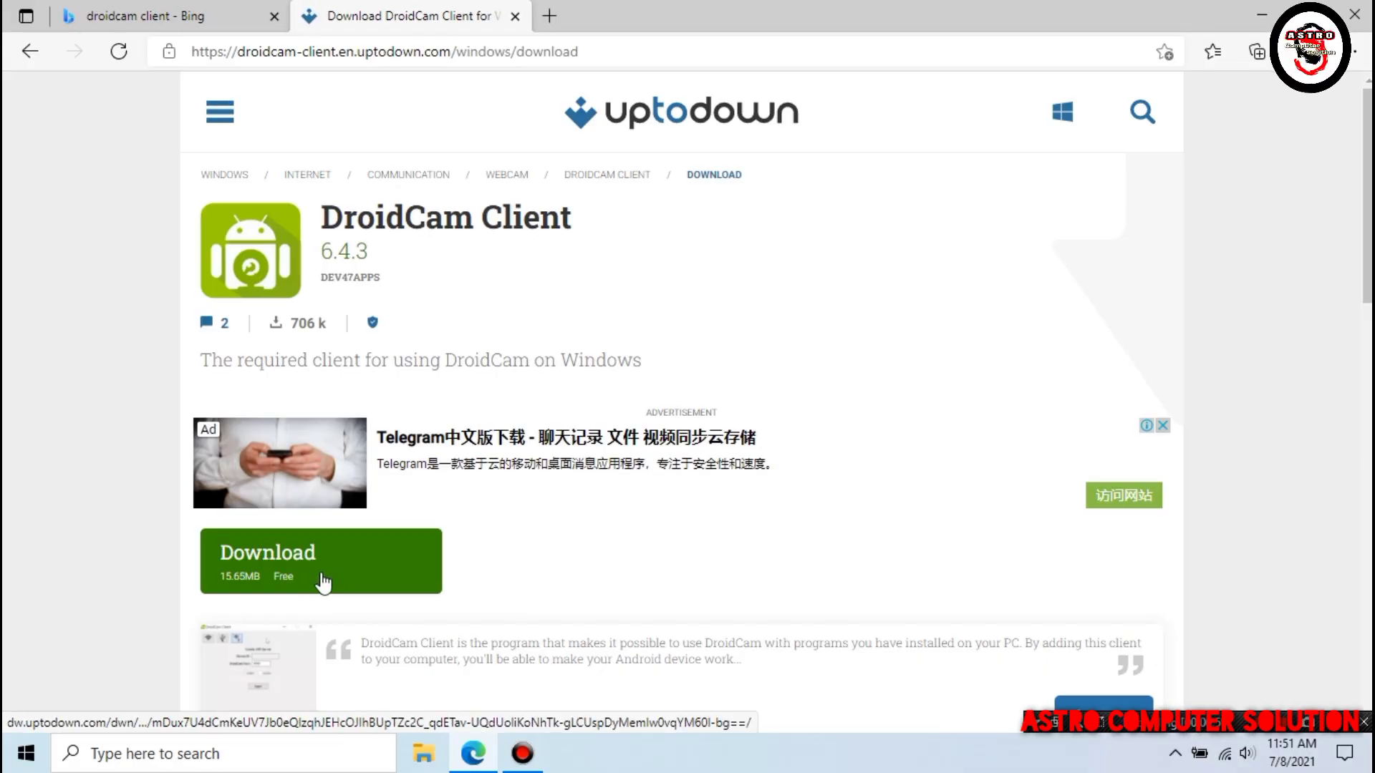
click(327, 573)
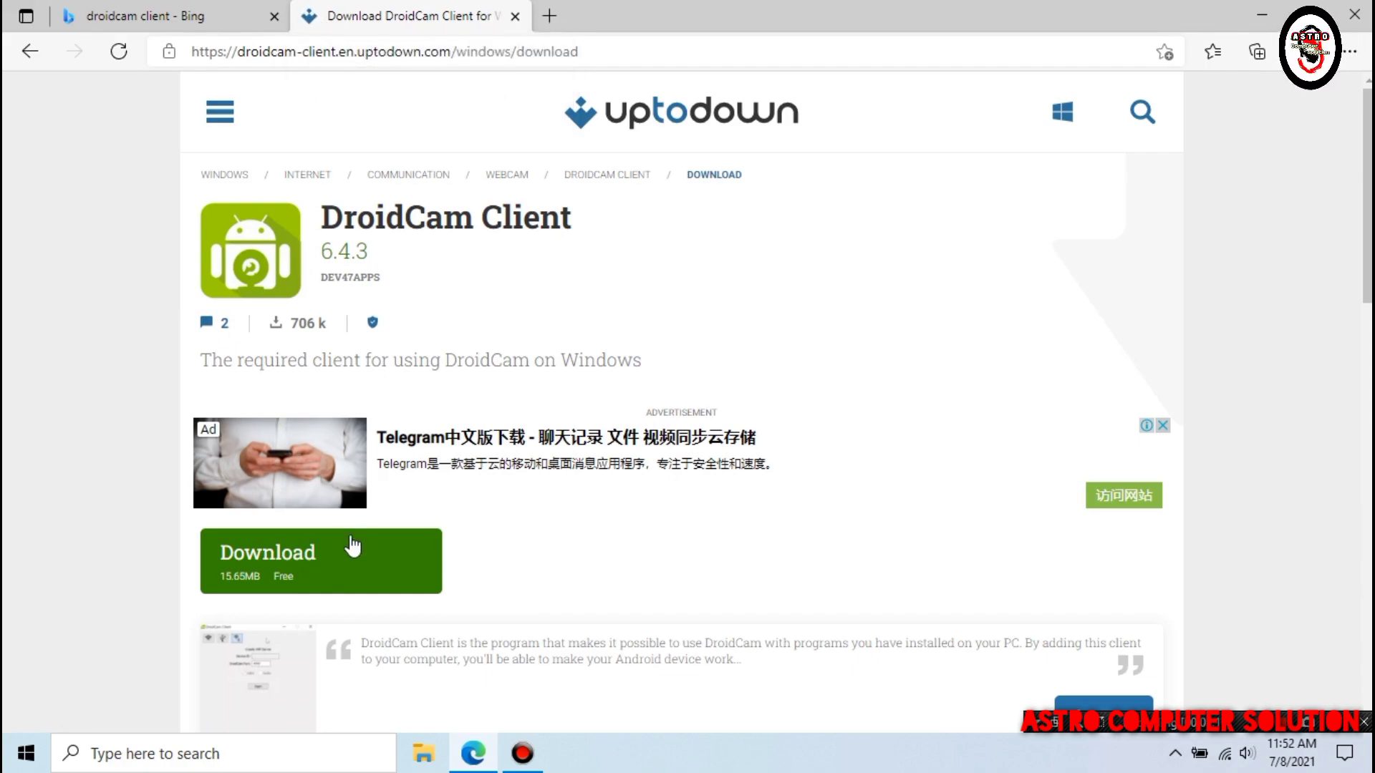
click(358, 546)
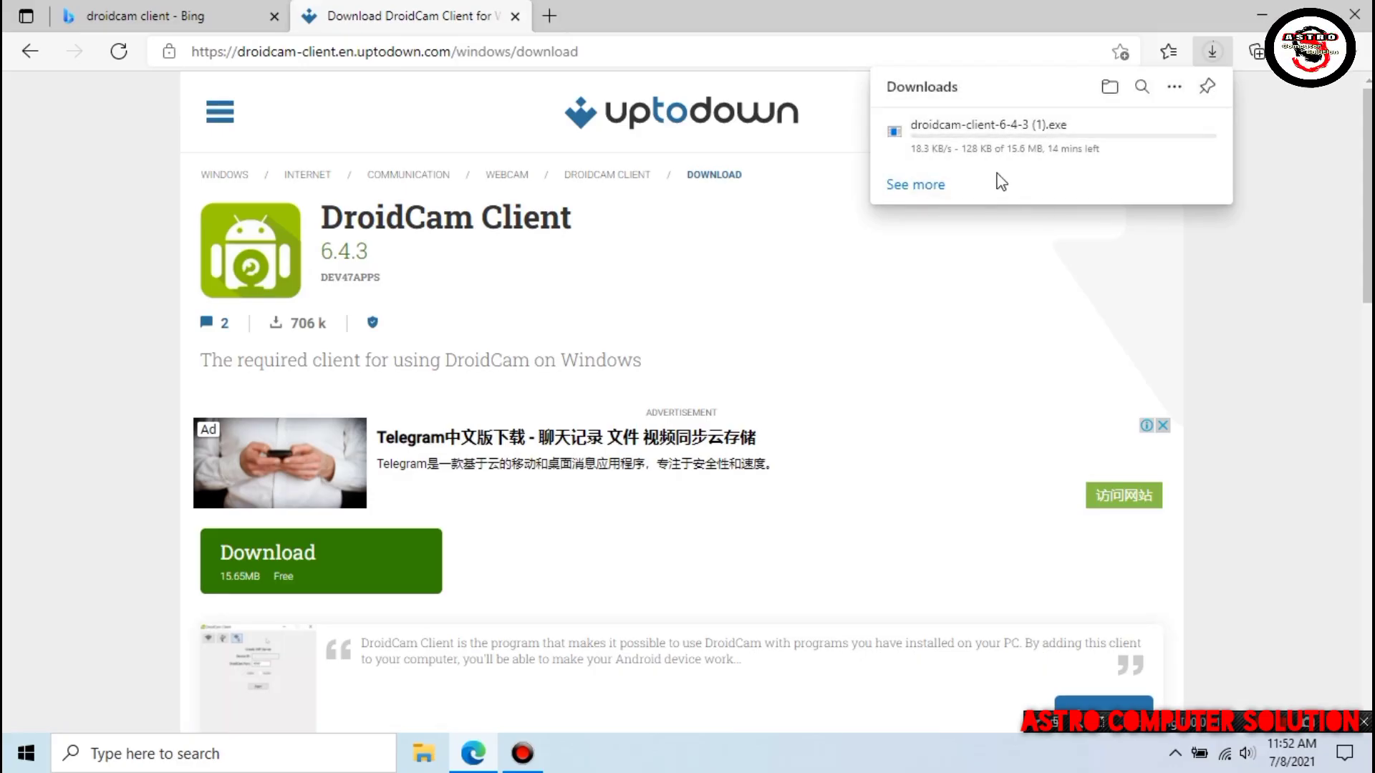
- Pause the duplicate droidcam-client-6-4-3 (1).exe download, close the browser despite the pending file, and refresh the desktop
click(928, 185)
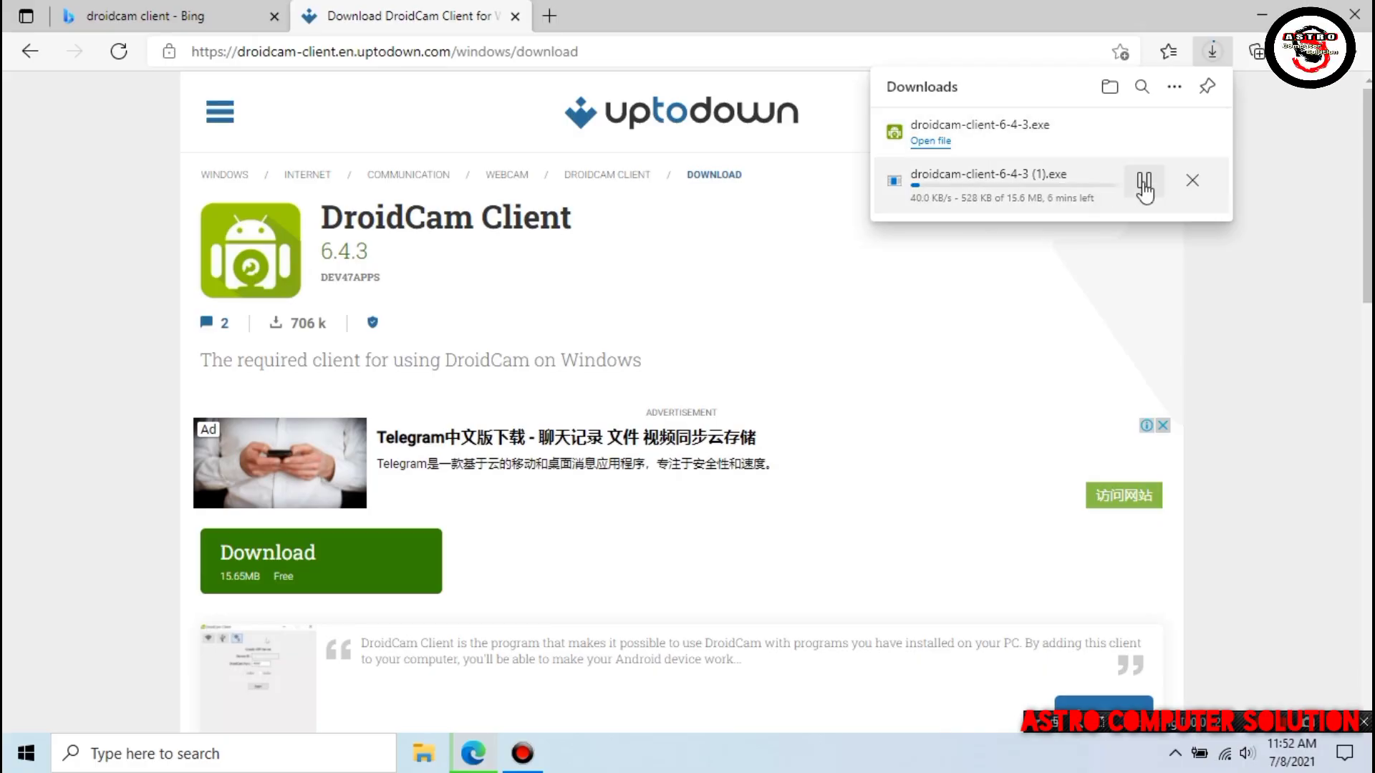
click(1144, 188)
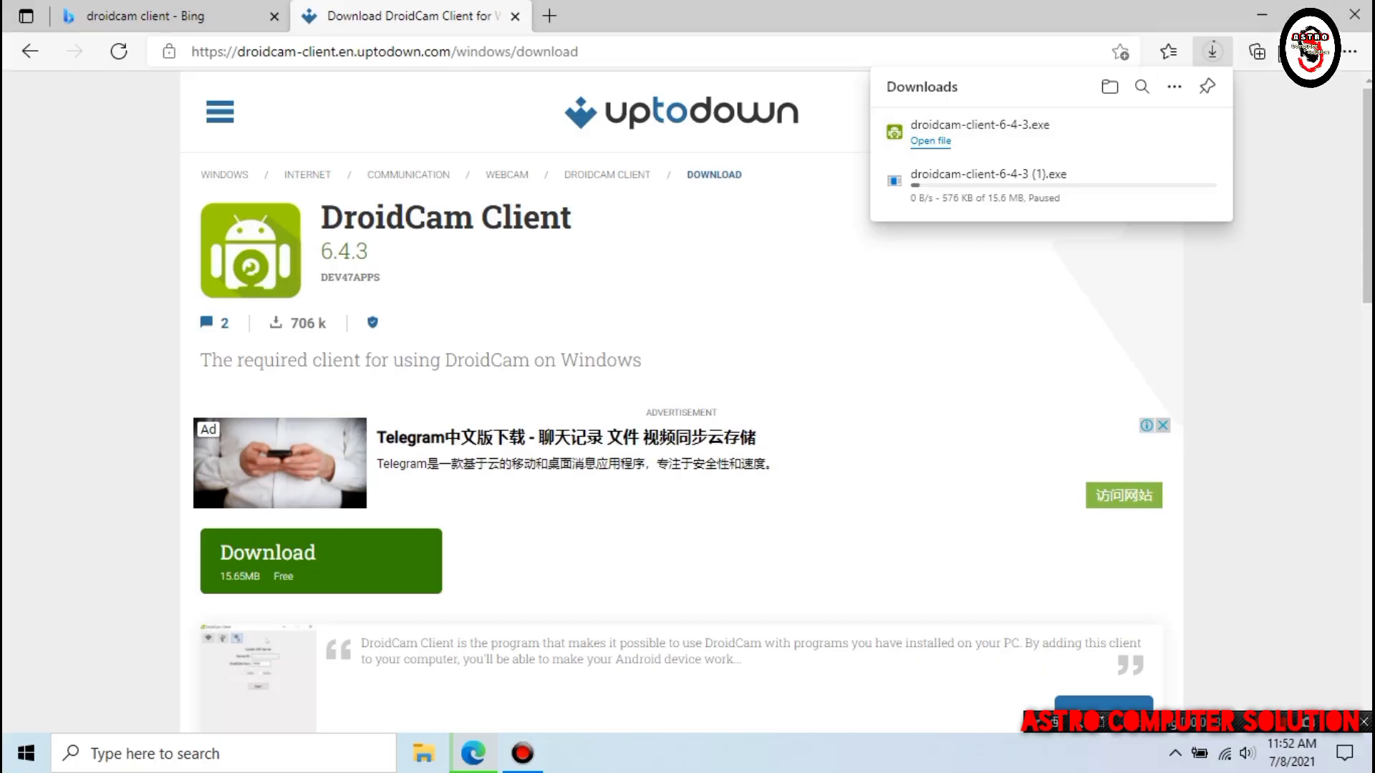
click(1355, 15)
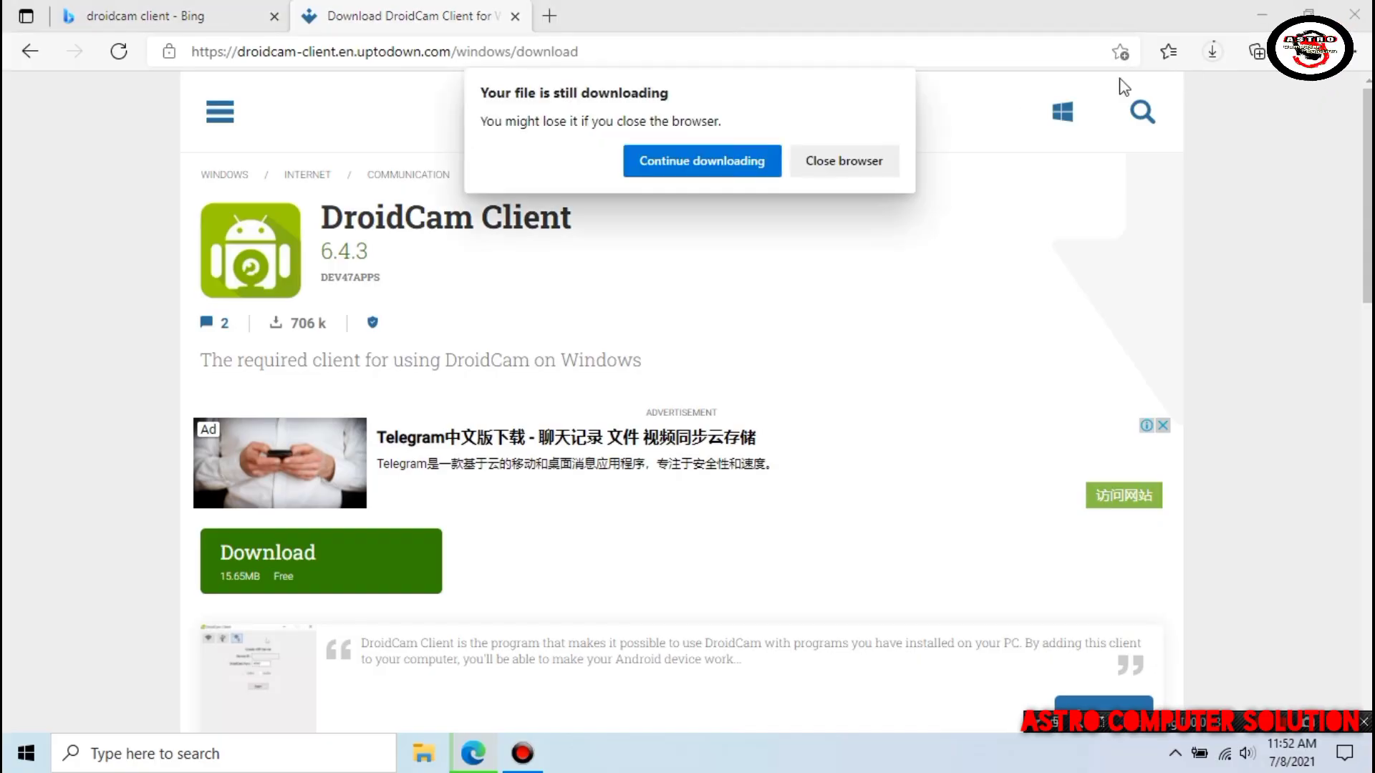
click(841, 159)
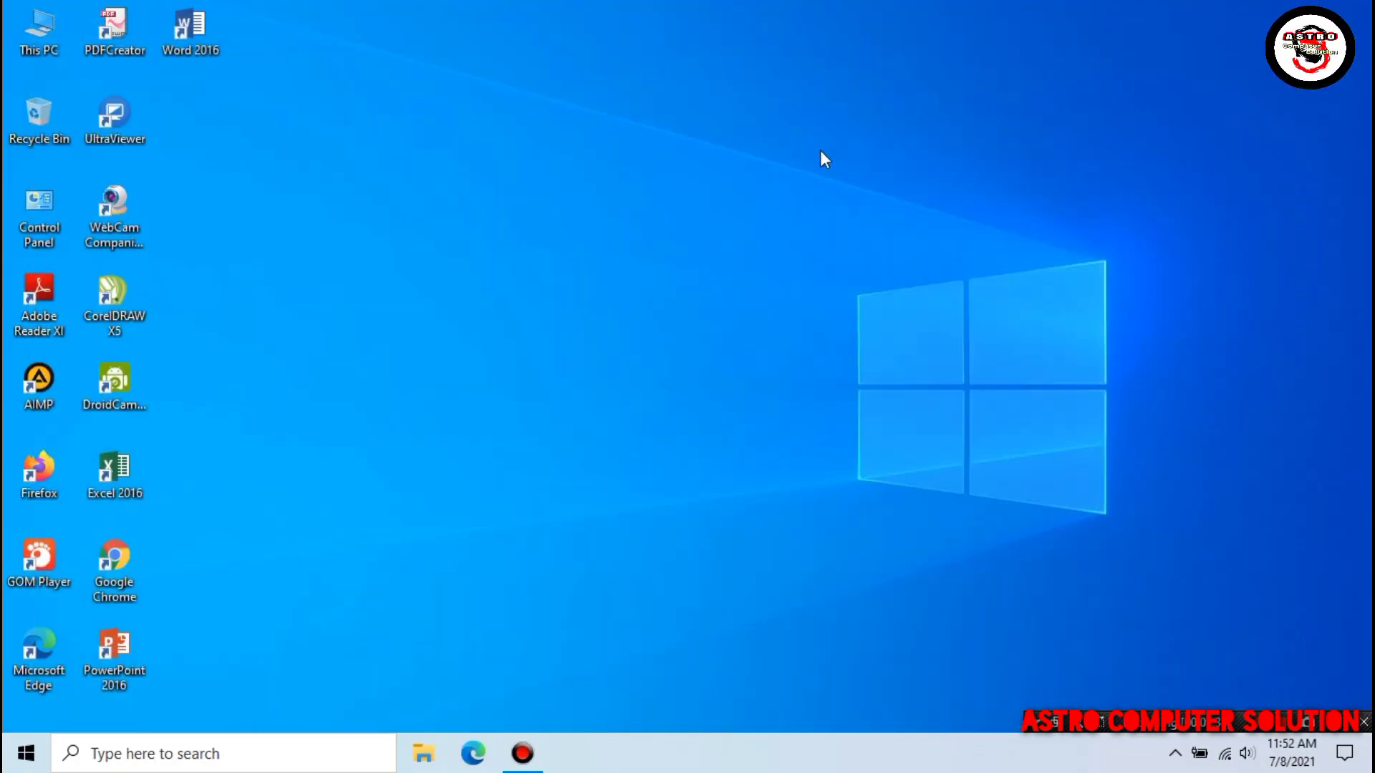
right_click(704, 166)
click(752, 225)
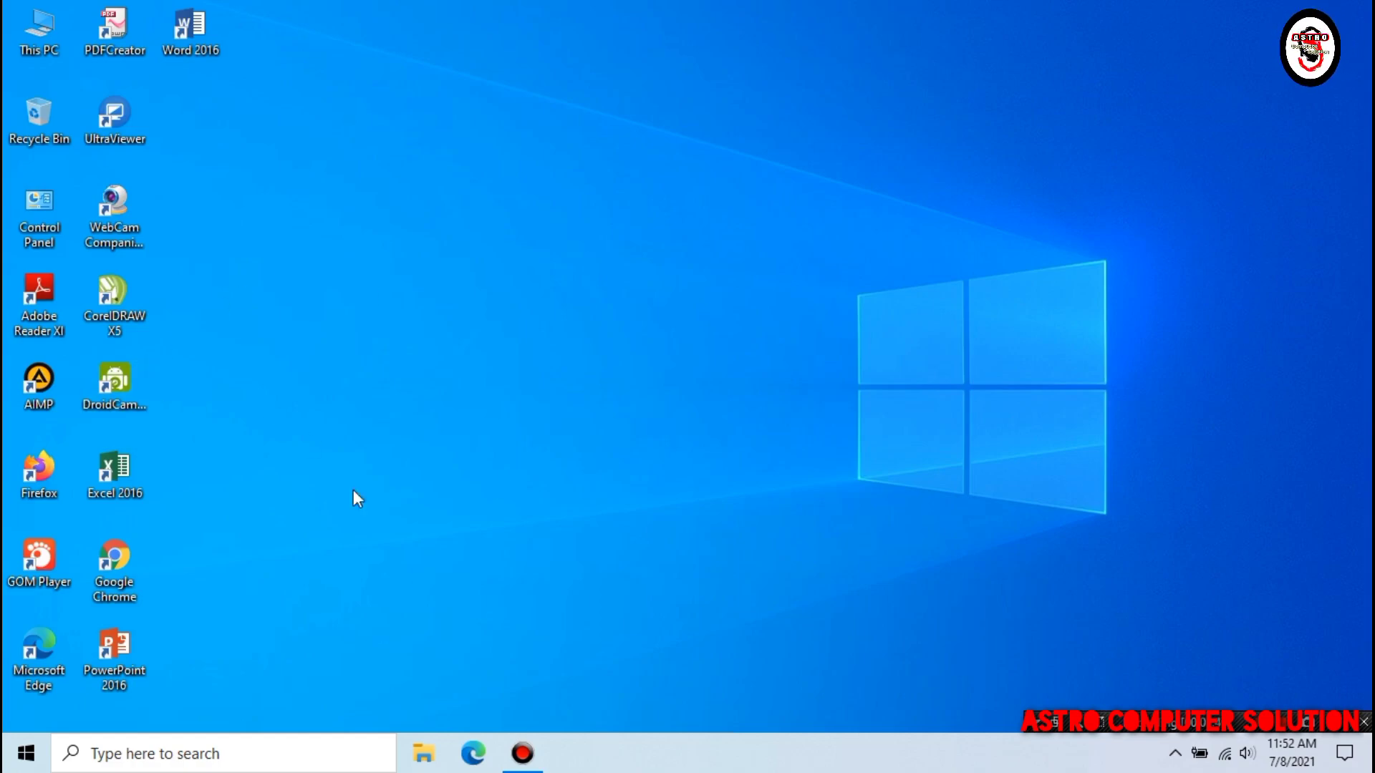
- Run the droidcam-client-6-4-3 installer from the Downloads folder and allow it to make changes
click(425, 757)
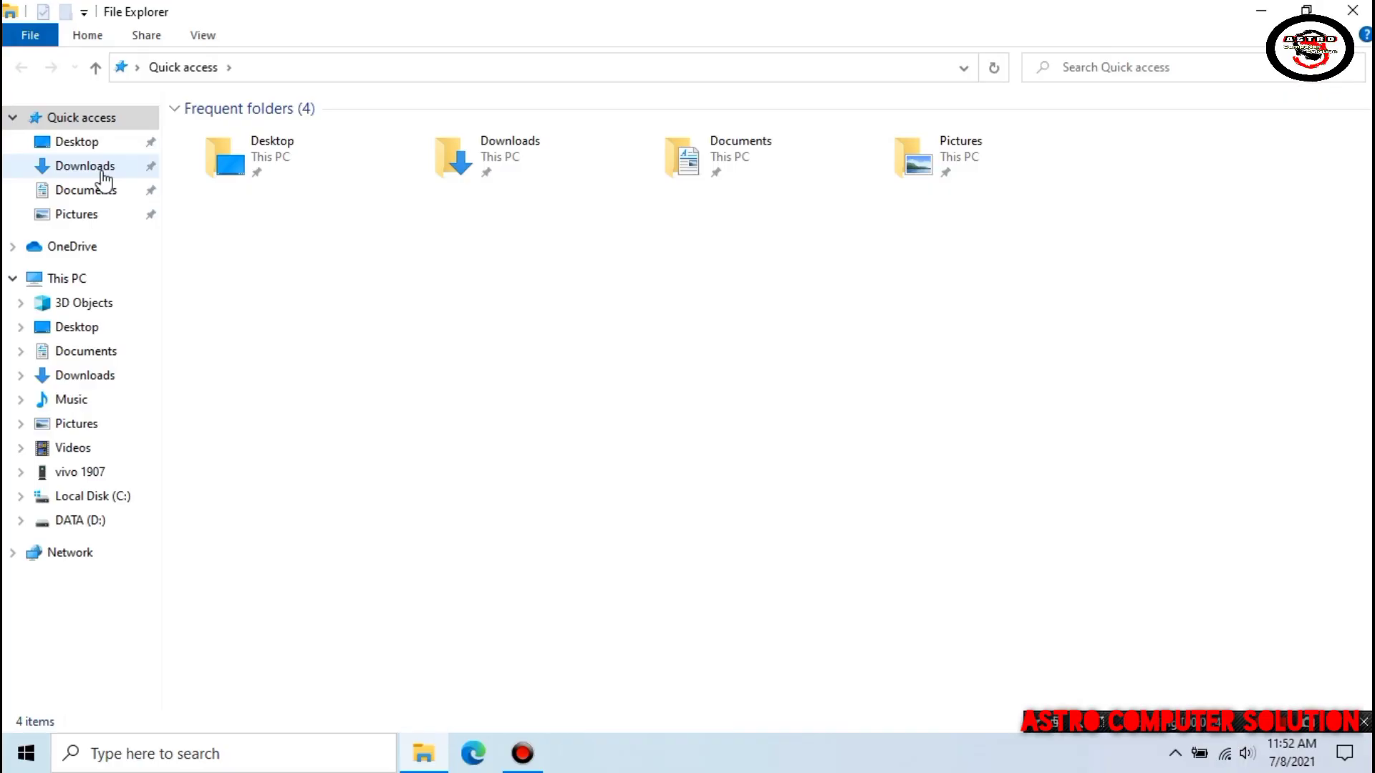
click(103, 171)
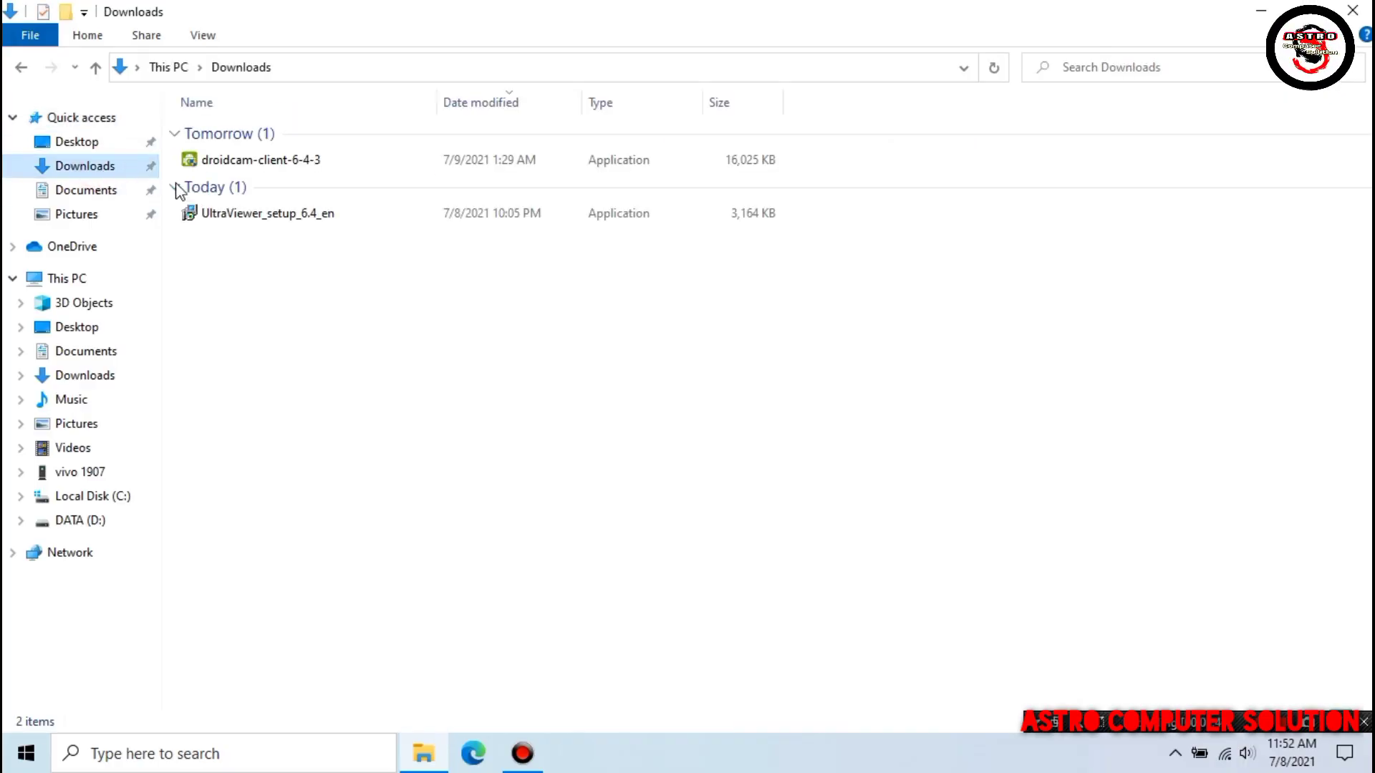
click(275, 168)
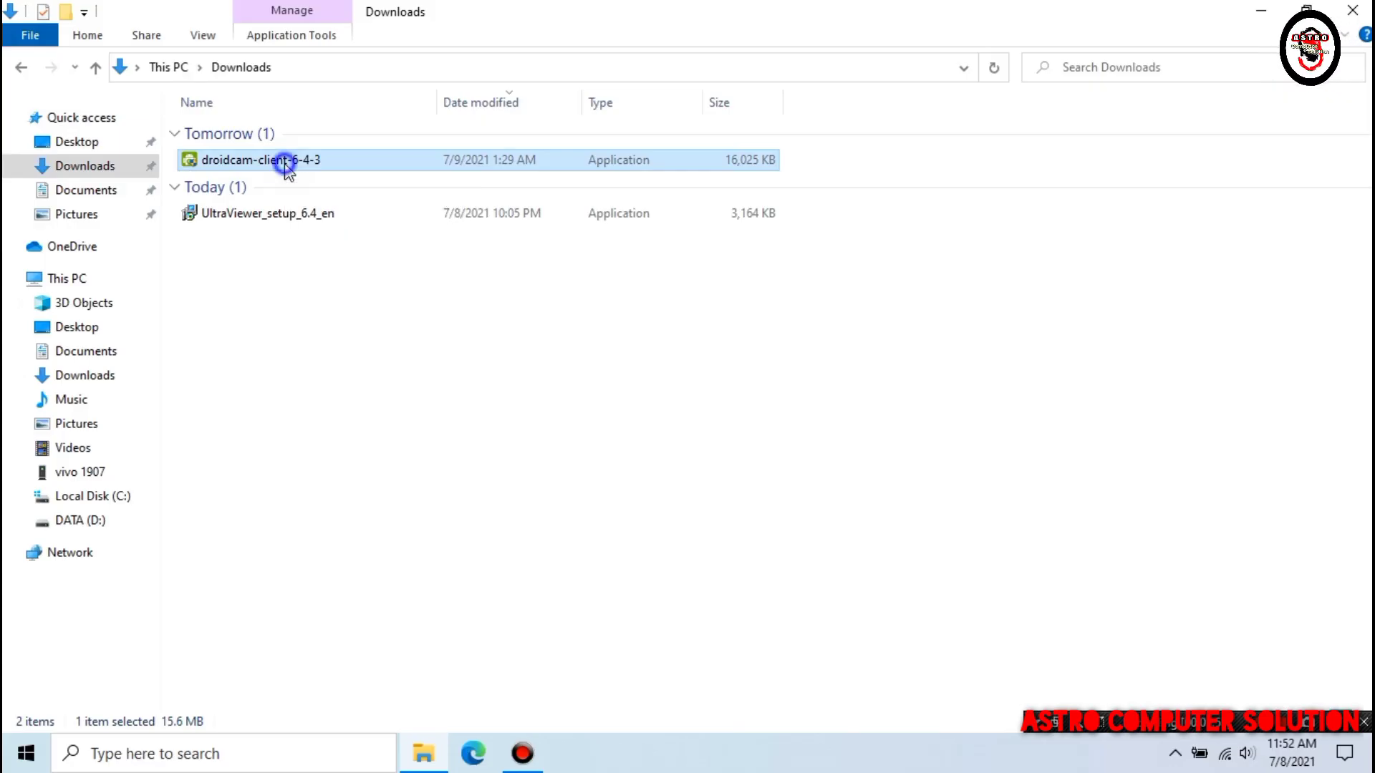
right_click(285, 163)
click(325, 180)
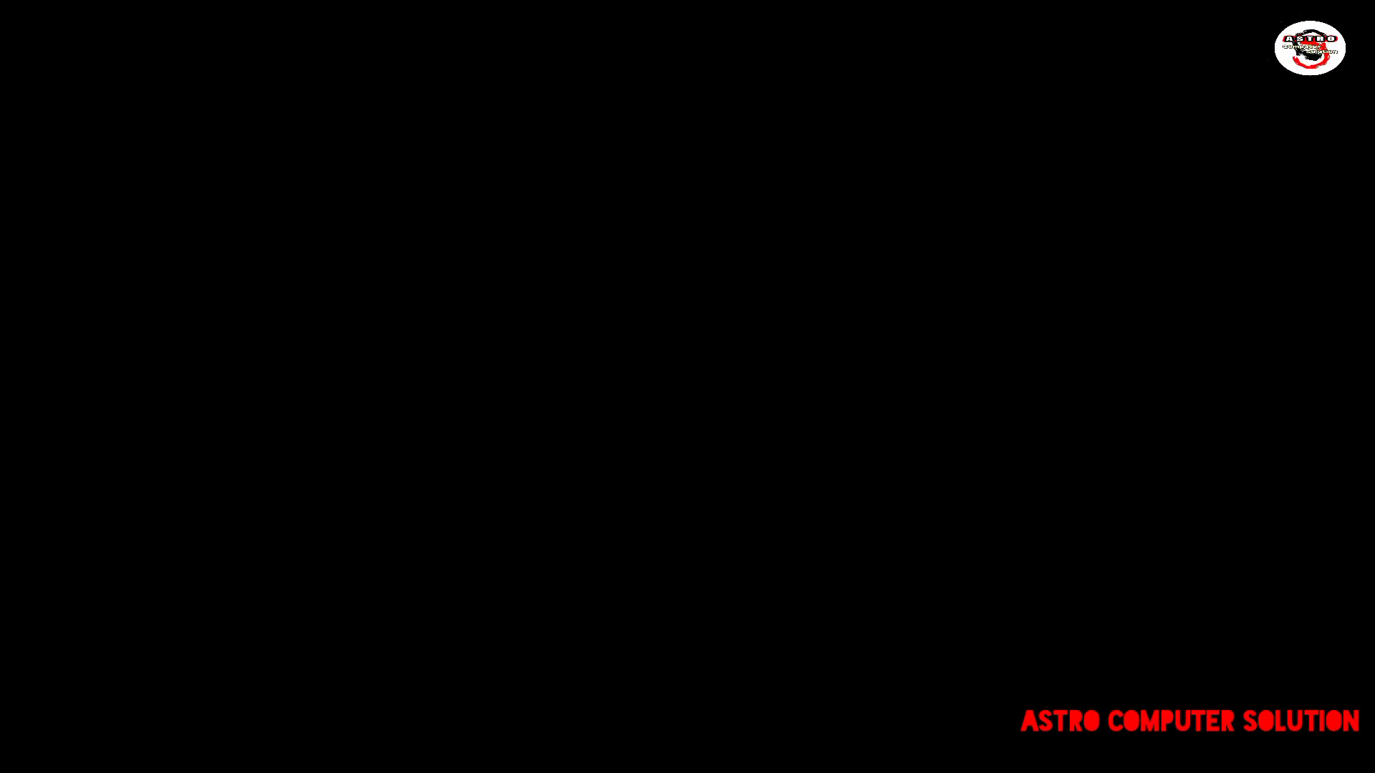
click(580, 523)
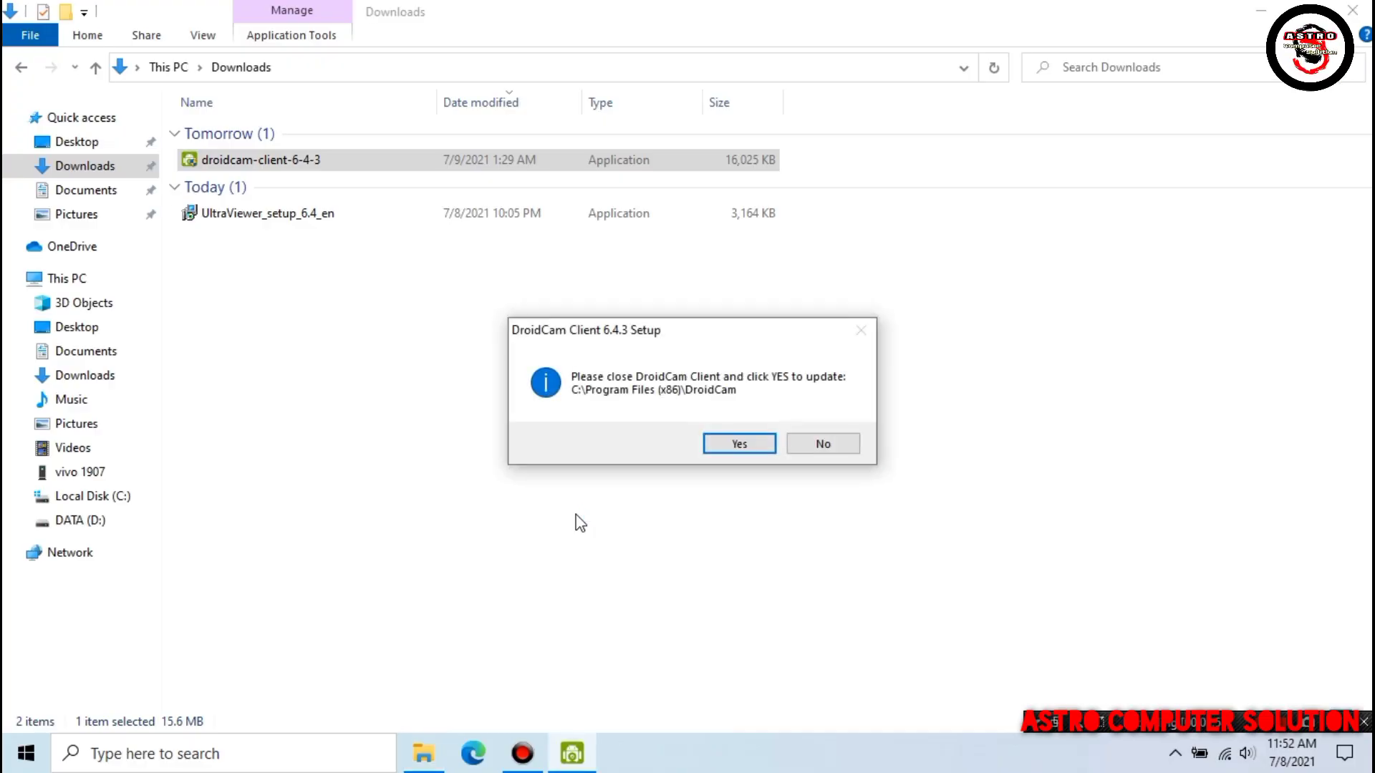
- Accept updating the existing DroidCam installation and install it with Android USB Support, Apple USB Support and DroidCam Client
click(751, 441)
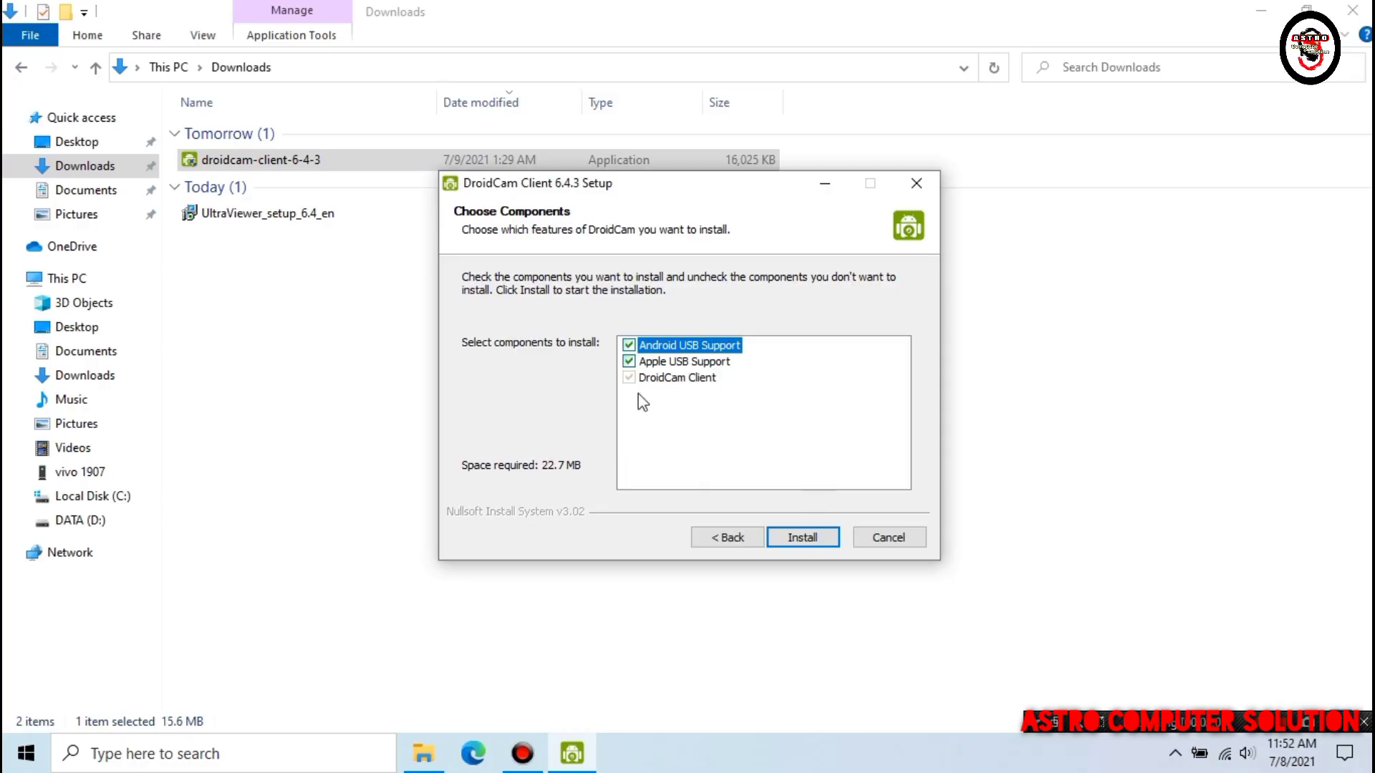
click(805, 539)
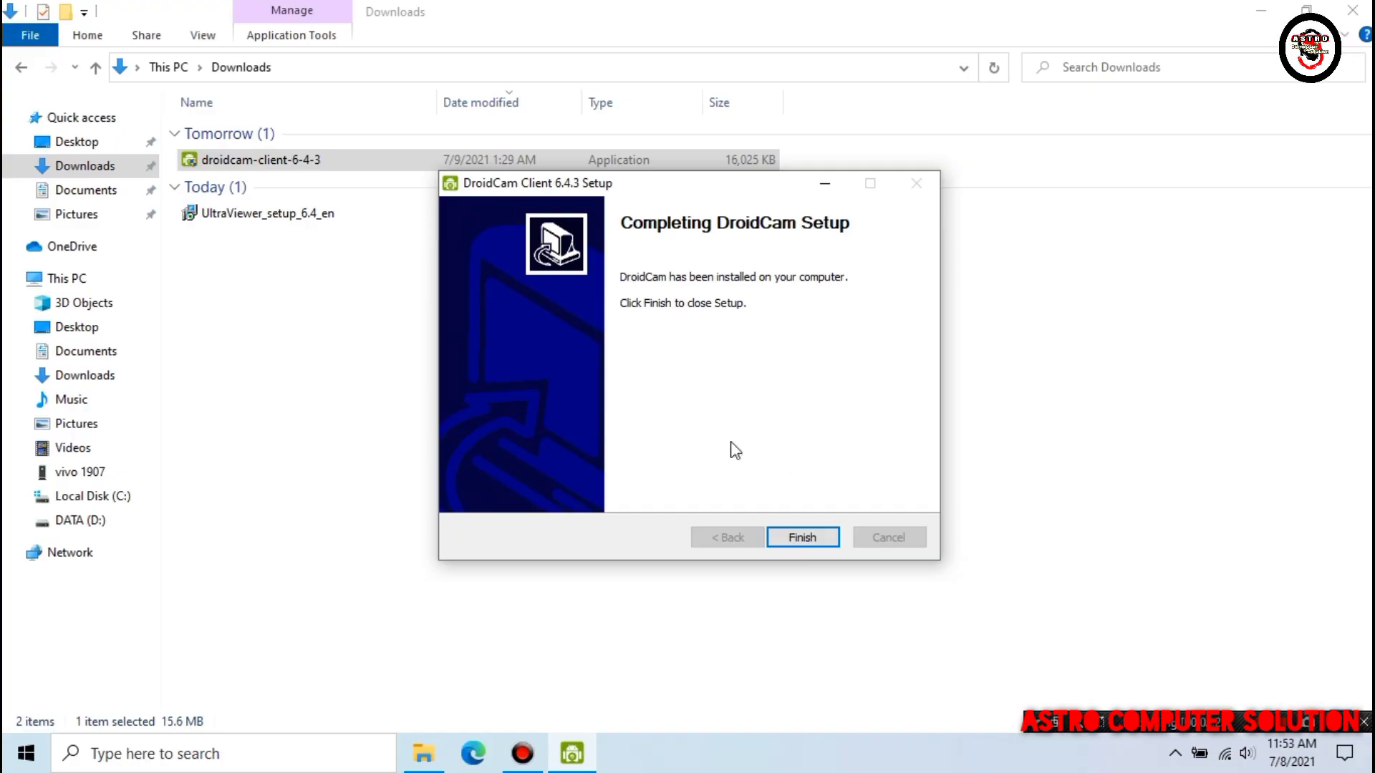
click(800, 538)
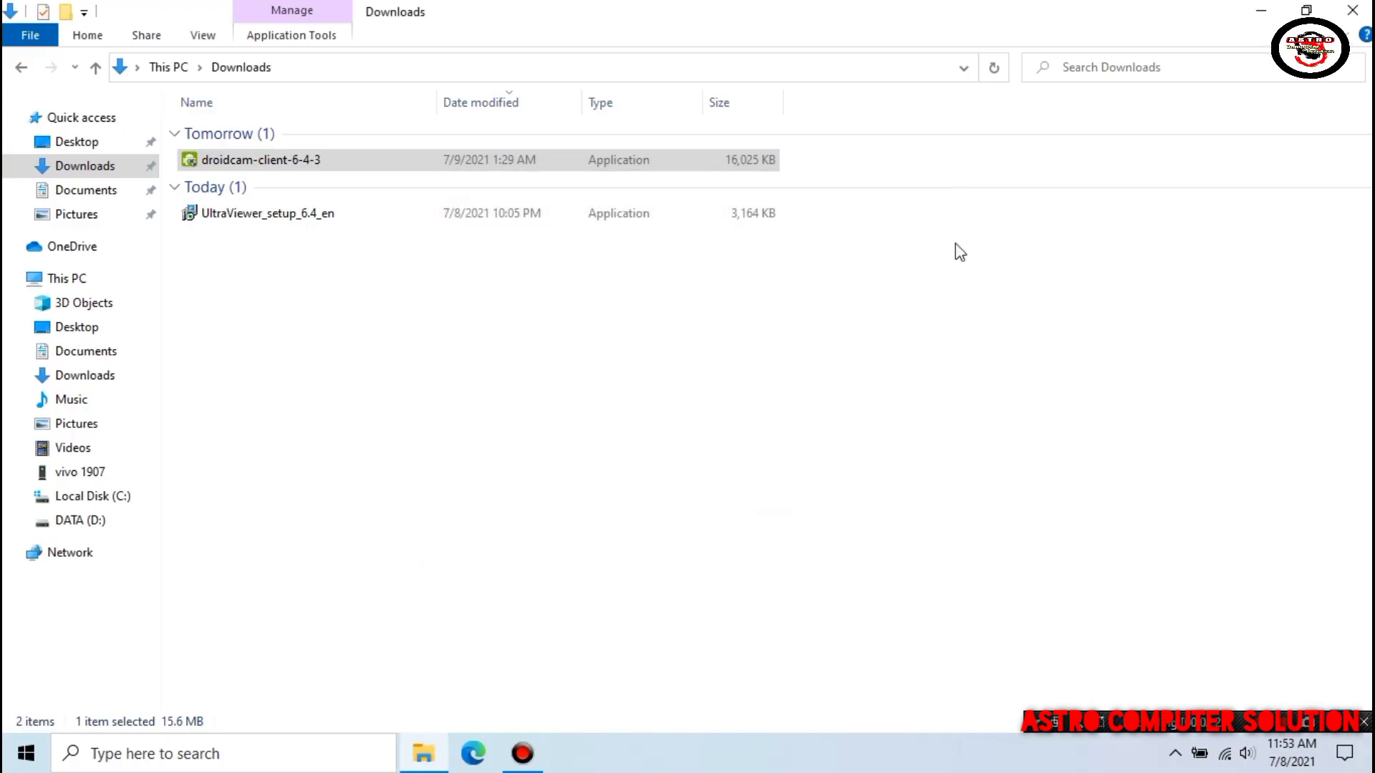
- Close the Downloads folder window and refresh the desktop twice
click(1356, 12)
right_click(701, 209)
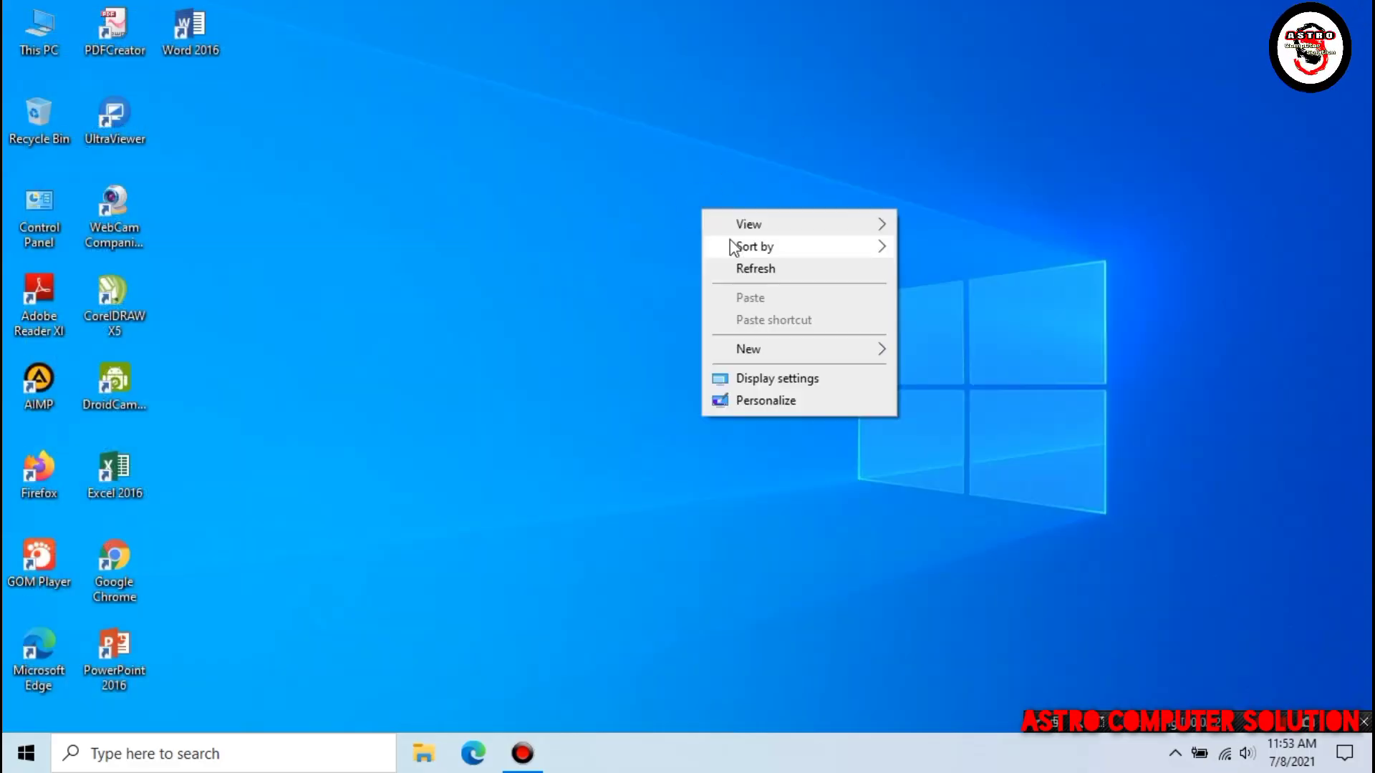
click(740, 266)
right_click(742, 265)
click(767, 324)
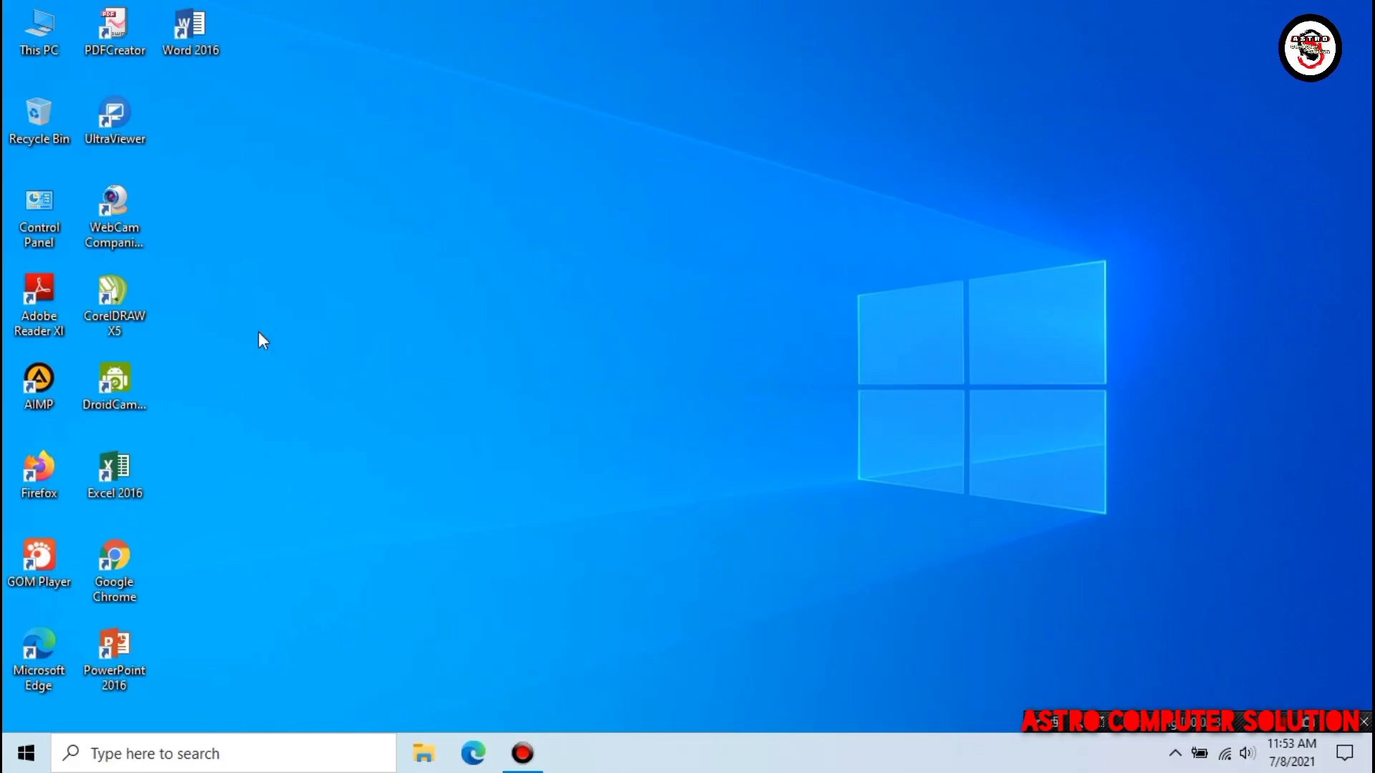
- Run DroidCamApp from the desktop as administrator, view its WiFi (LAN) connection settings, and select the USB connection mode
right_click(97, 384)
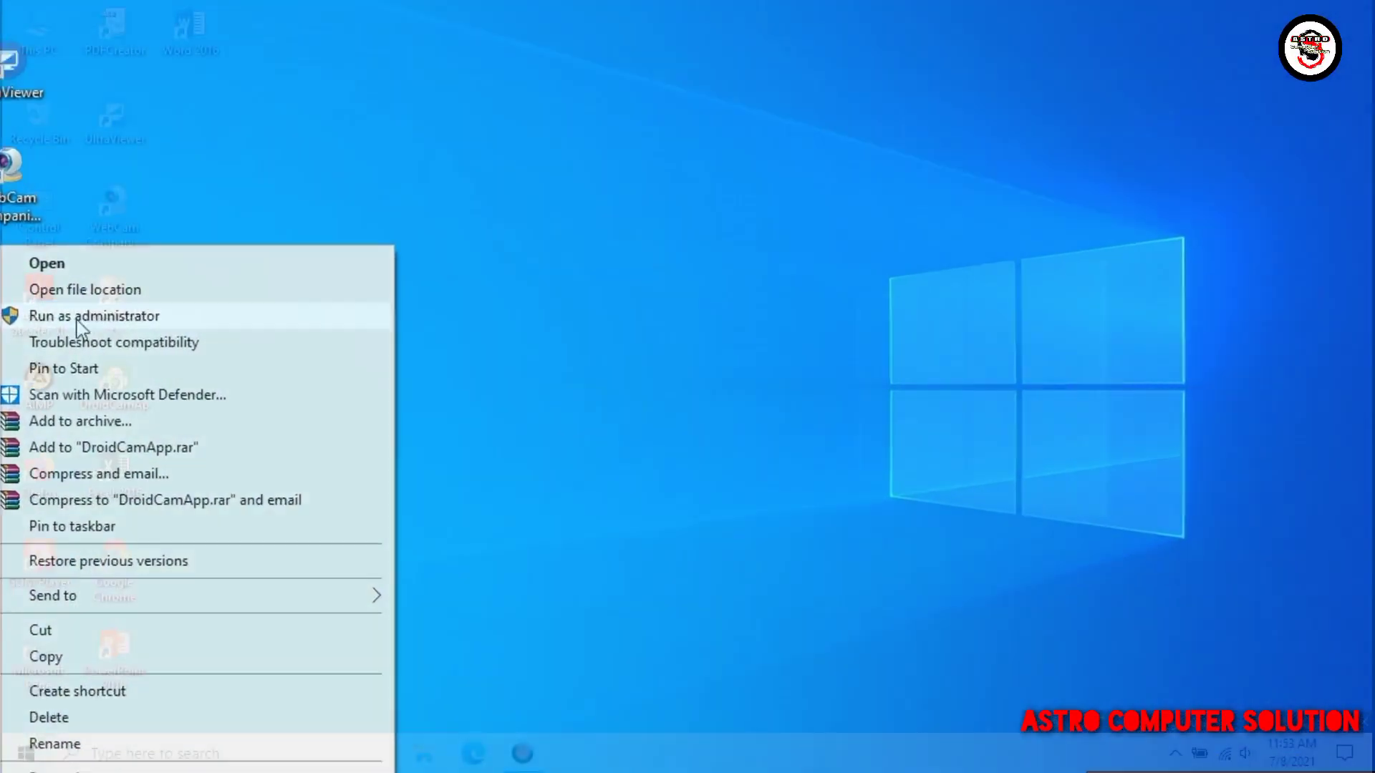
click(94, 316)
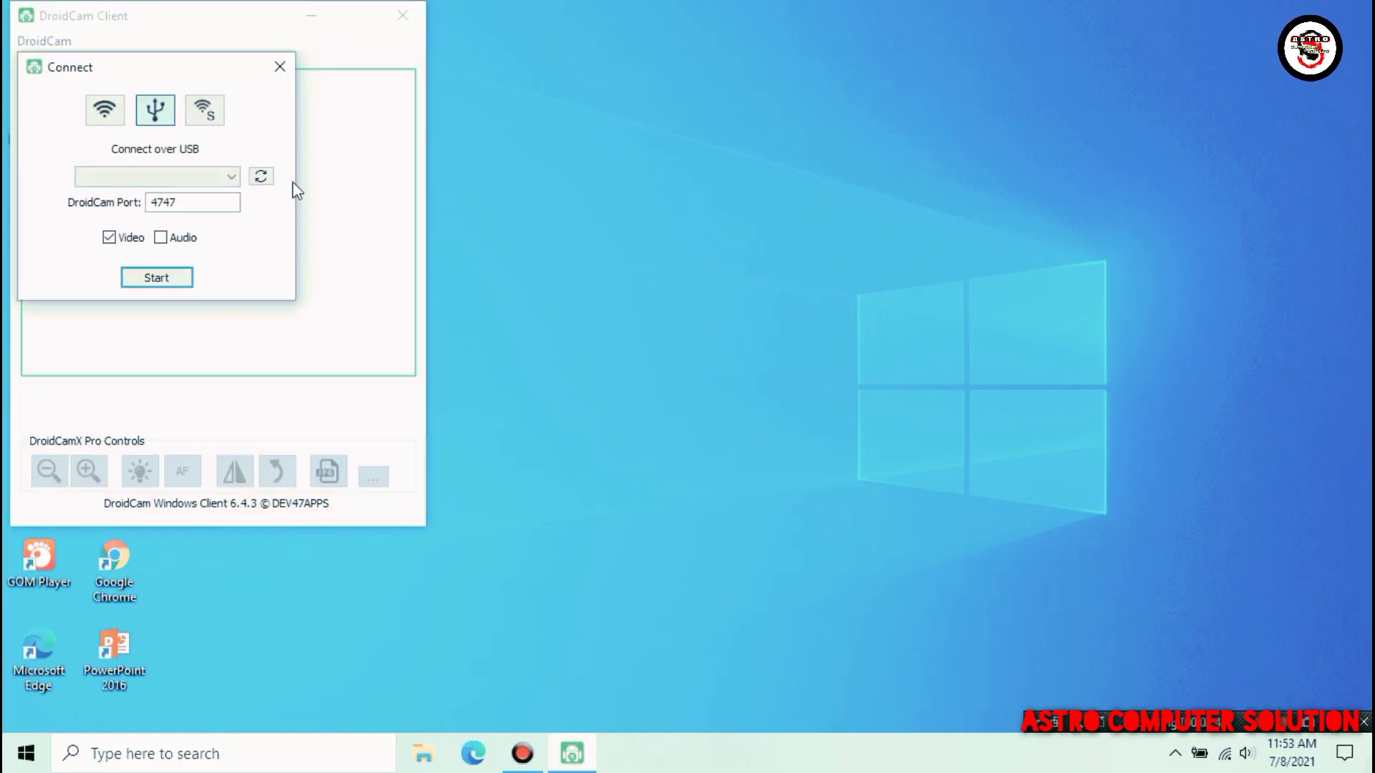
click(102, 115)
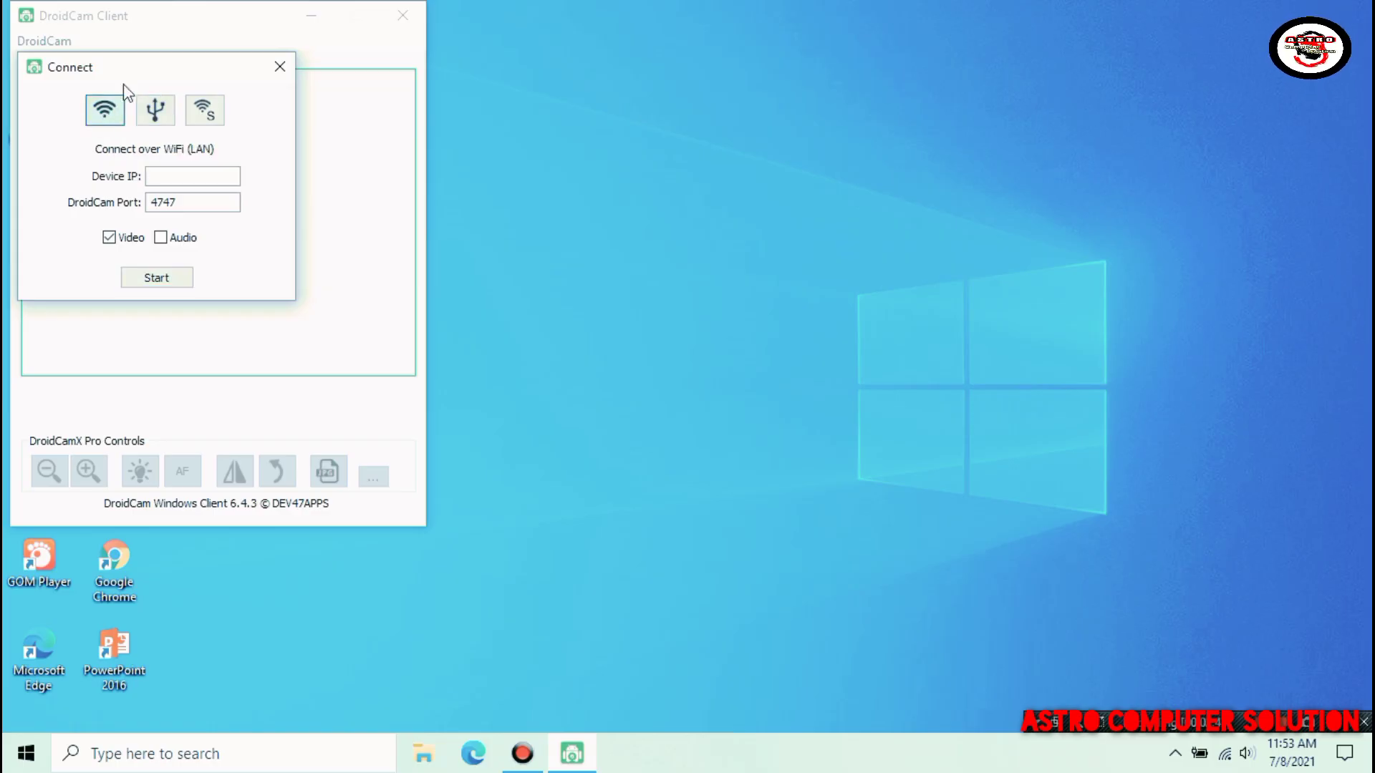
click(154, 113)
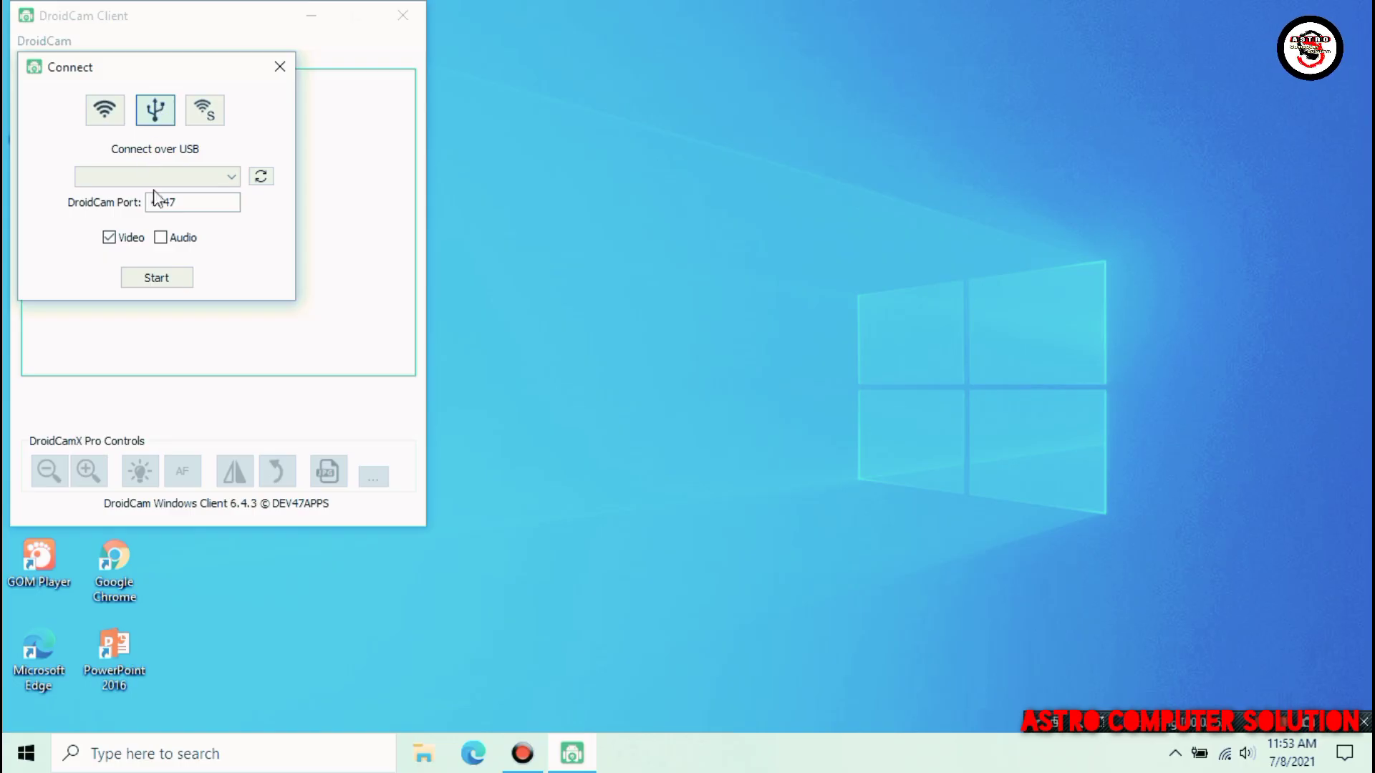
- Reload the USB device list to pick up the vivo 1907 phone and start its connection with video only
click(262, 177)
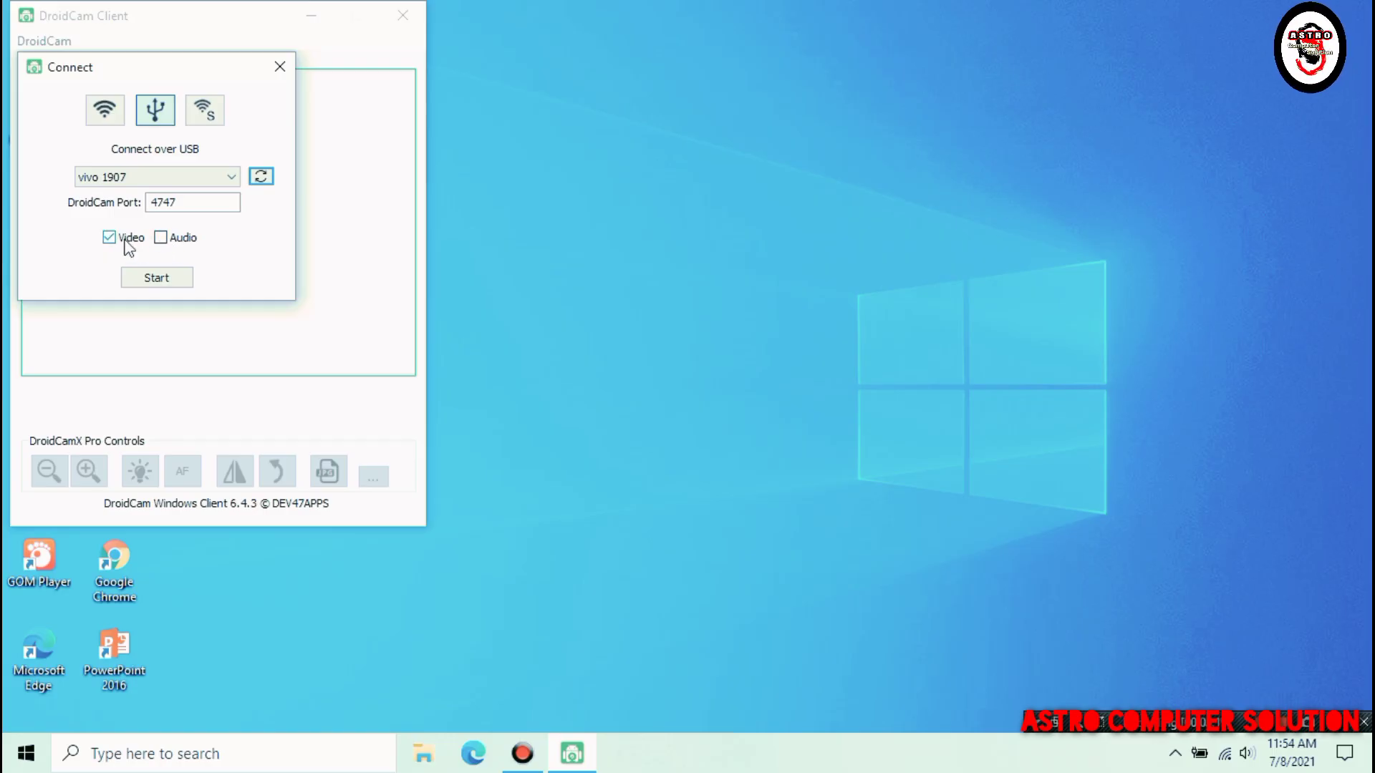
click(154, 285)
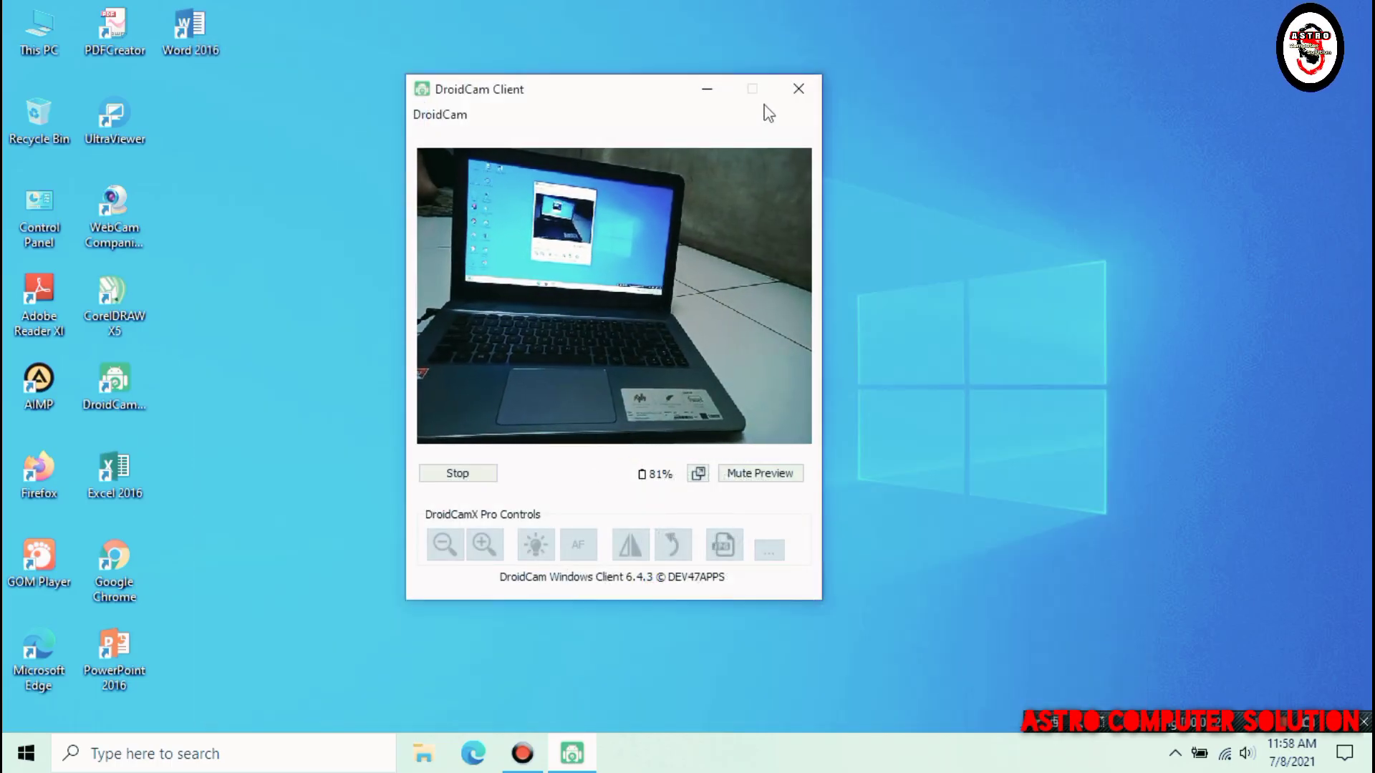
right_click(276, 251)
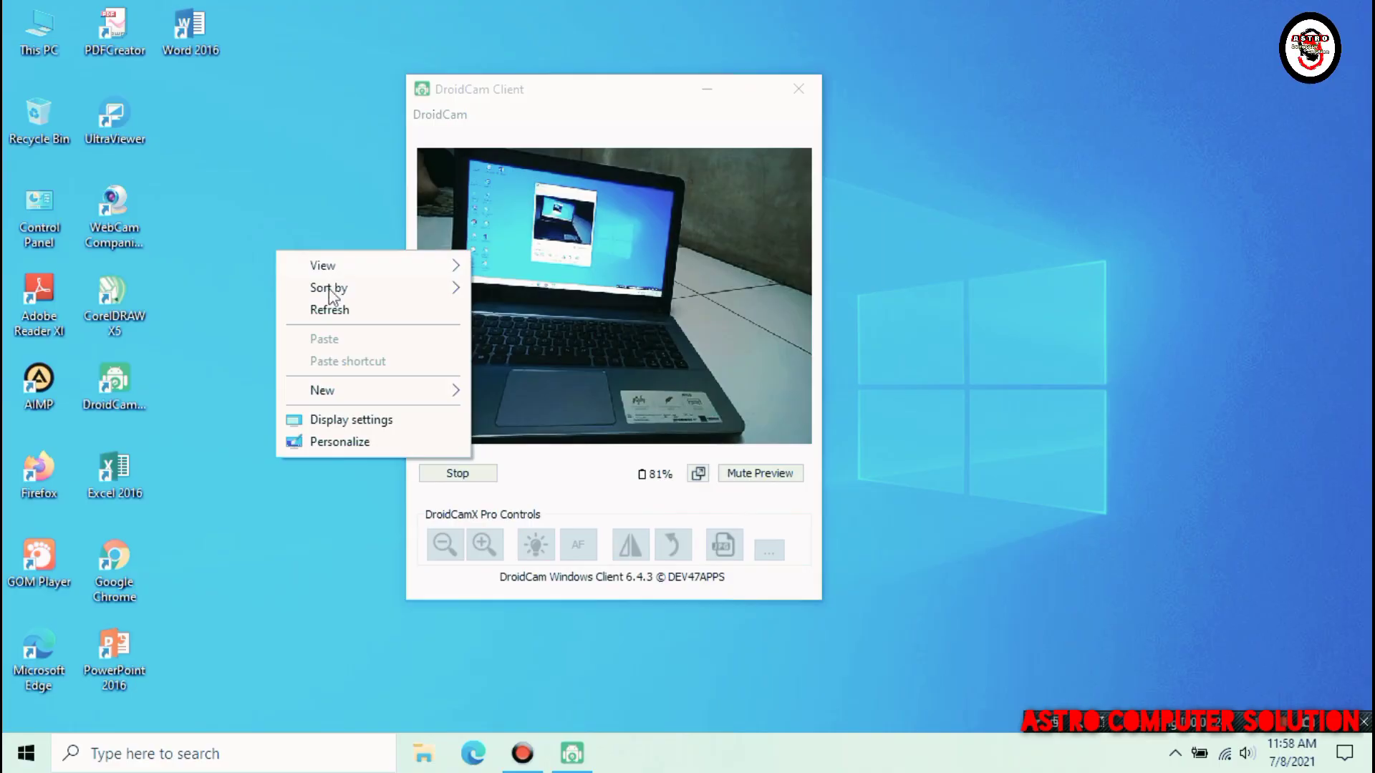
click(322, 307)
right_click(278, 254)
click(297, 308)
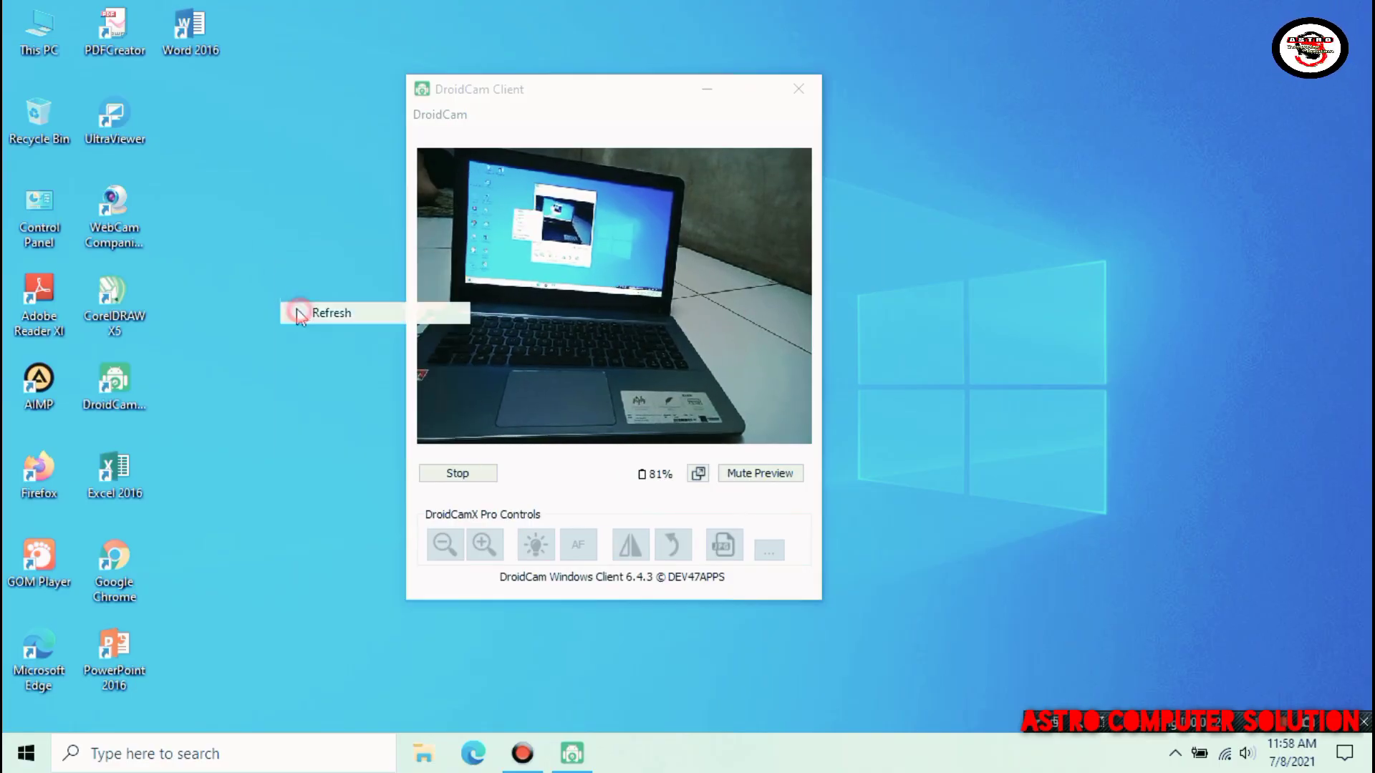
right_click(228, 282)
click(269, 338)
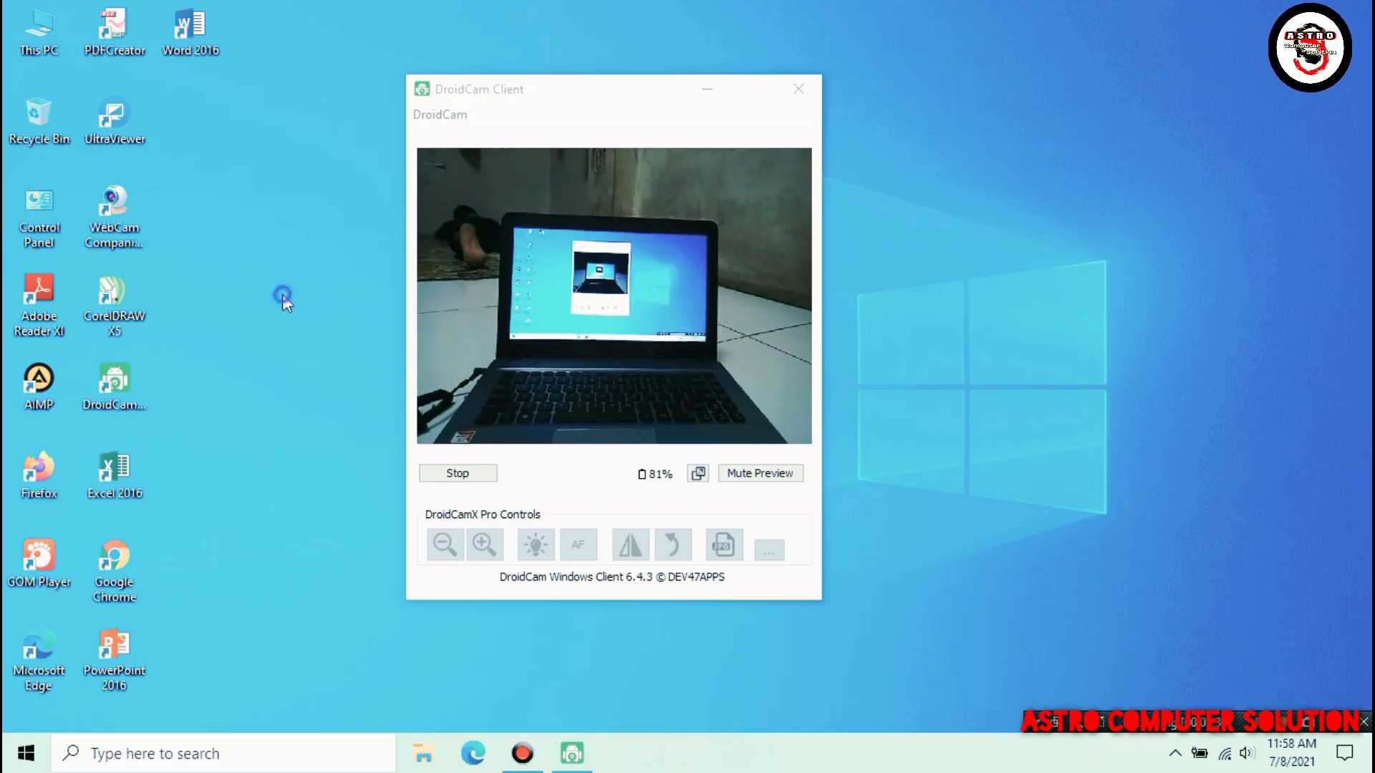
right_click(282, 295)
click(309, 351)
right_click(274, 310)
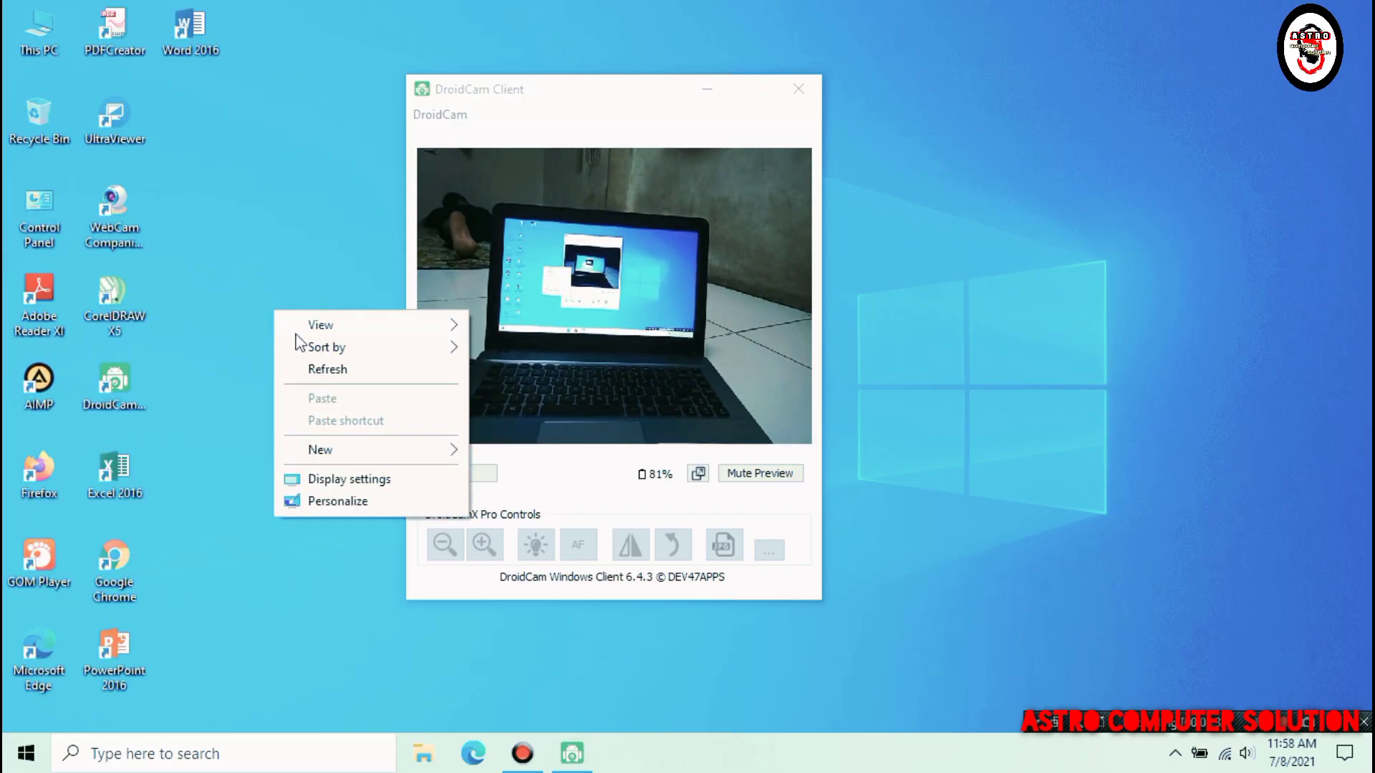
click(318, 366)
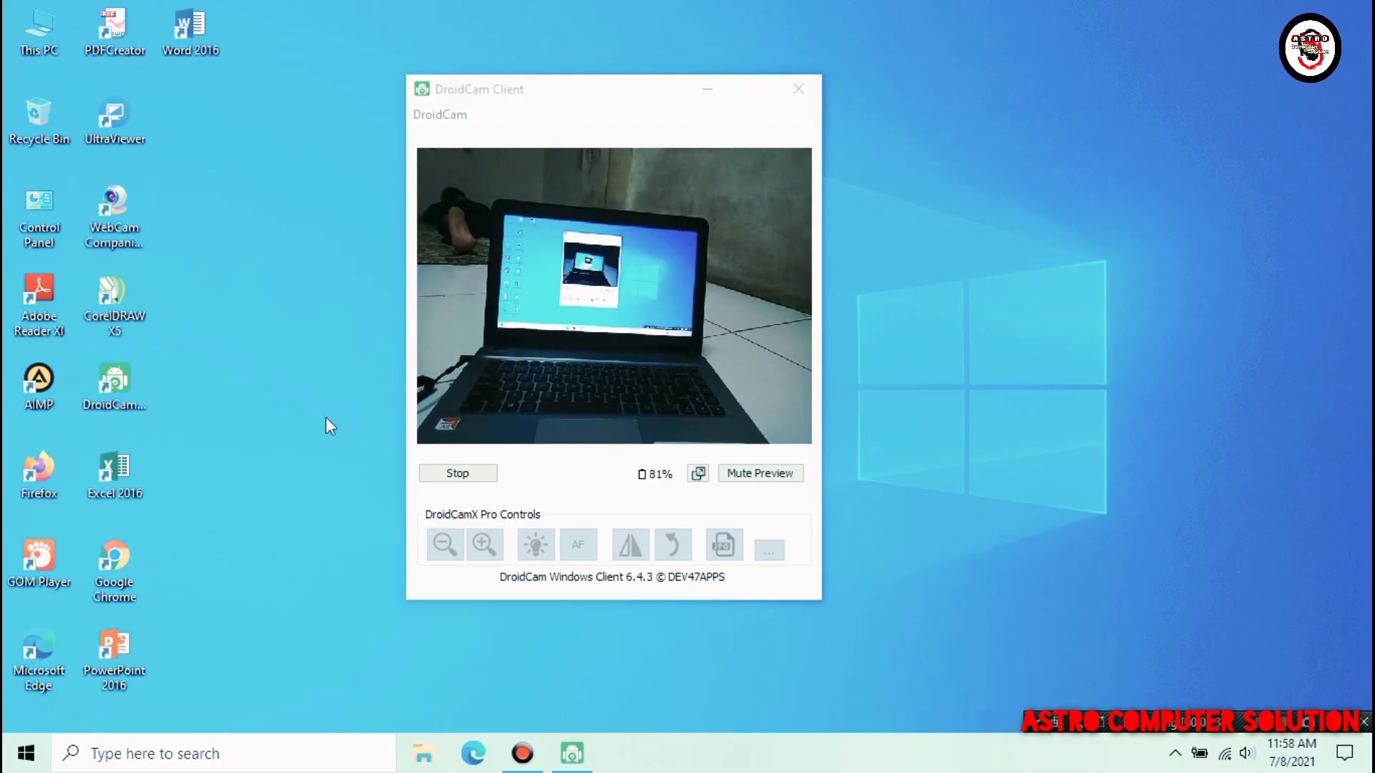